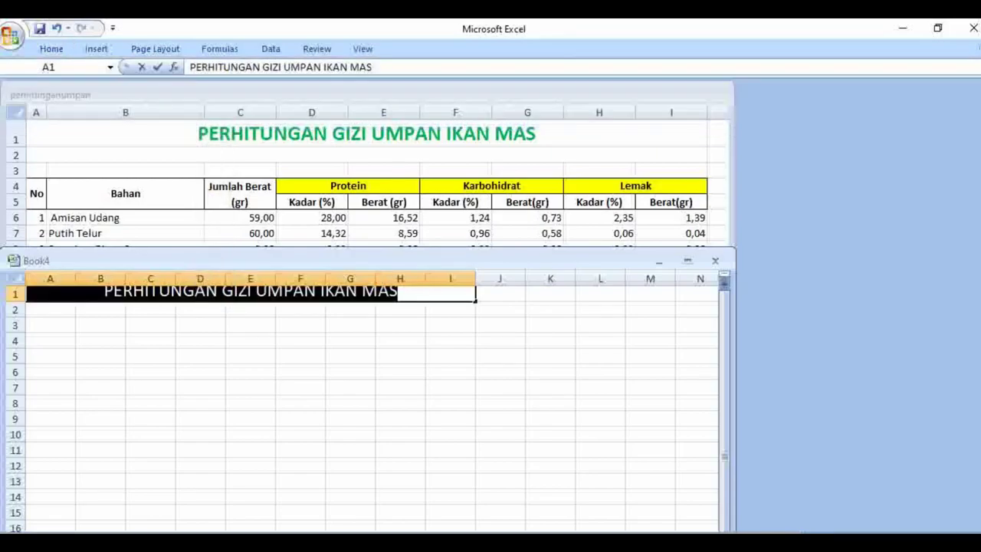
Format the title PERHITUNGAN GIZI UMPAN IKAN MAS in A1 as bold green text.
click(250, 298)
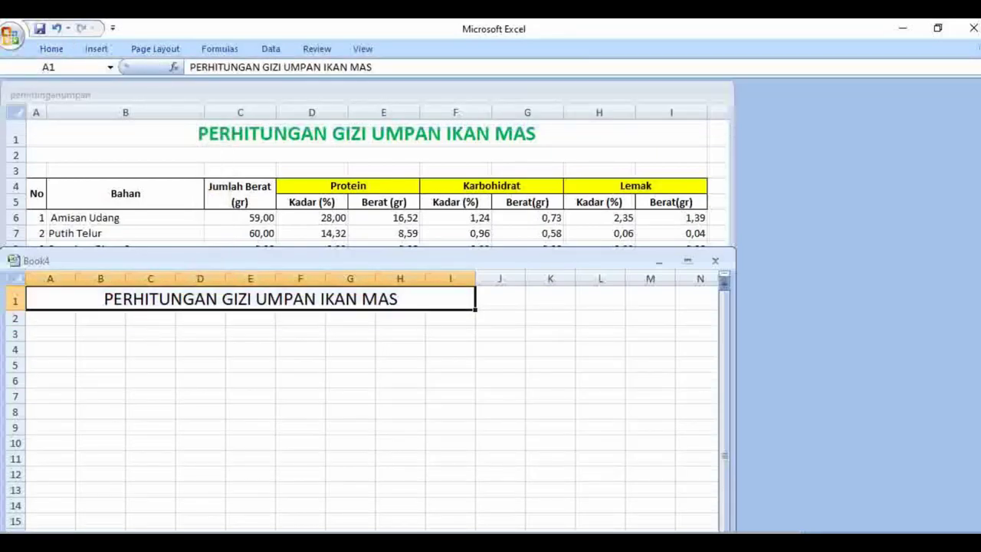
click(51, 48)
click(249, 98)
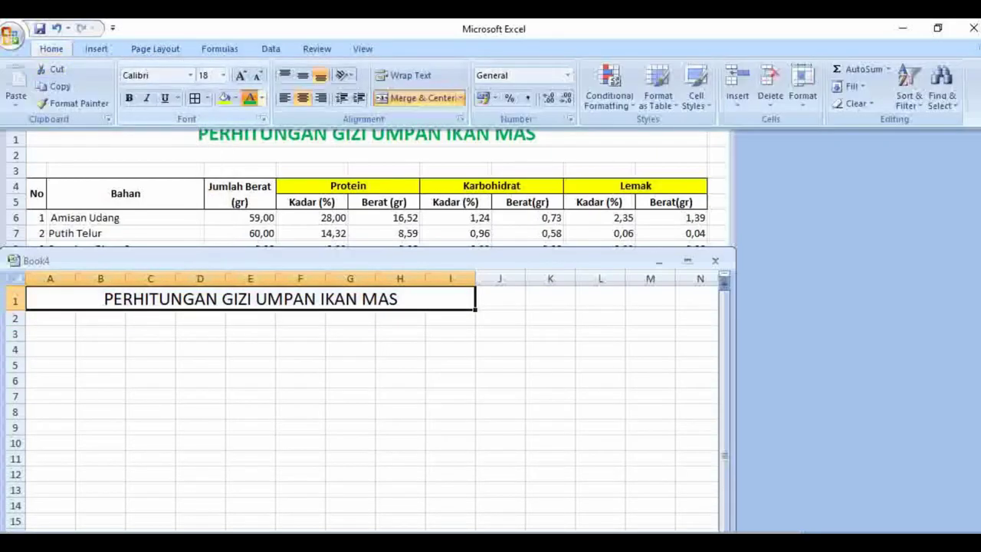
click(51, 49)
click(128, 98)
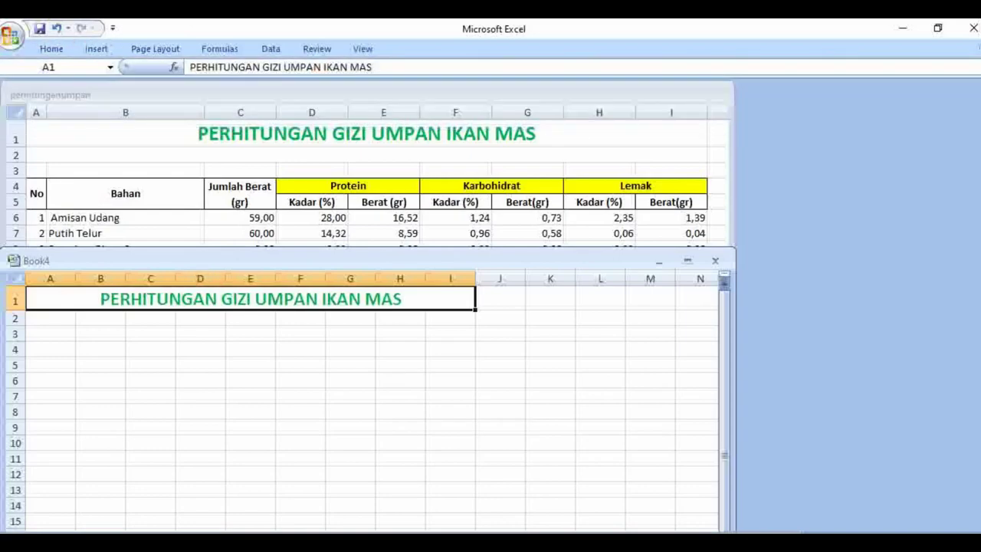
Enter the column headers No, Bahan and Jumlah Berat (gr) in A4:C4.
click(250, 318)
click(51, 350)
text(No)
key(Tab)
text(Bahan)
key(Tab)
text(Jumlah Berat (gr))
key(Tab)
Enter the group headers Protein in D4, Karbohidrat in F4 and Lemak in H4.
text(Protein)
key(Tab)
key(Tab)
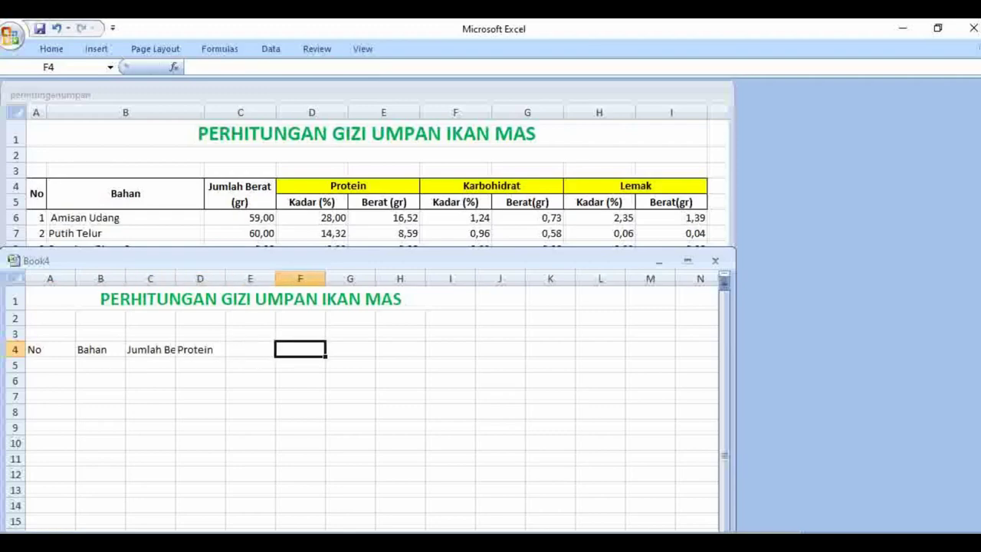
text(Karbohidrat)
key(Tab)
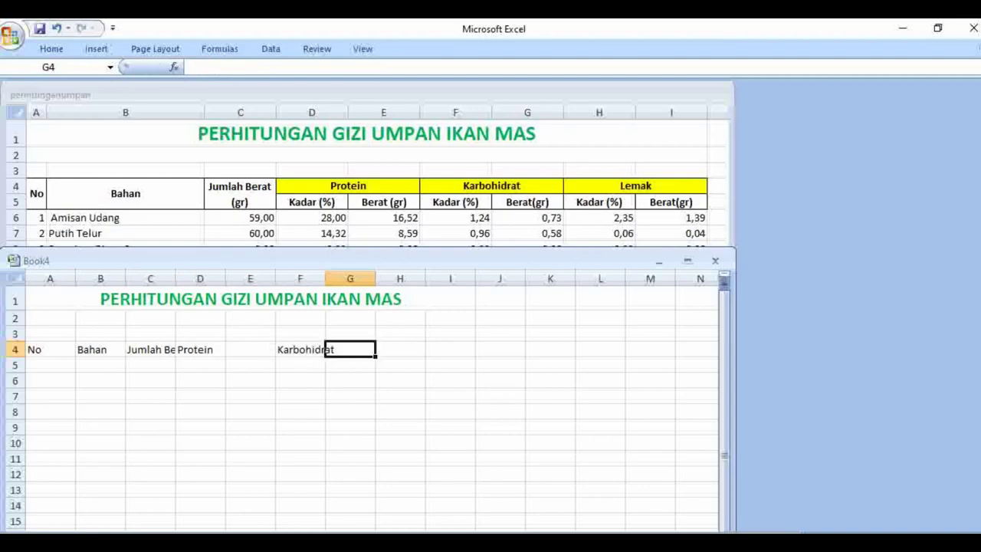
key(Tab)
text(Lemak)
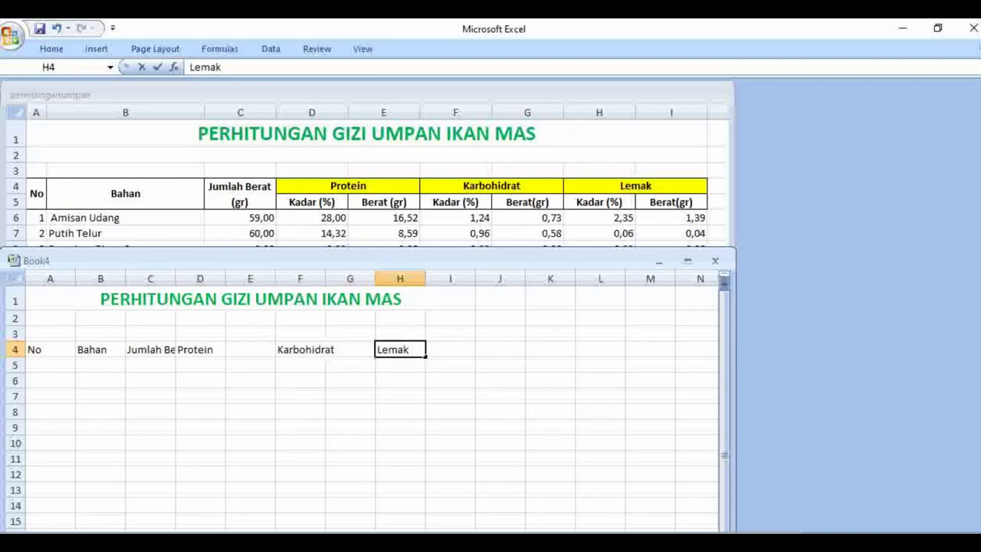
key(Tab)
Enter the subheaders Kadar (%) in D5 and Berat (gr) in E5 beneath Protein.
click(200, 365)
text(Kadar (%))
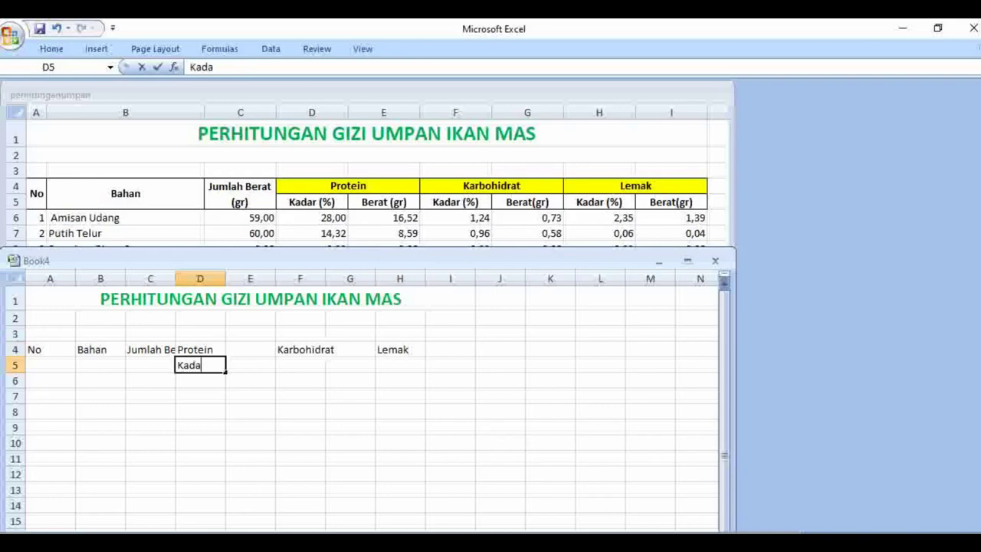
key(Tab)
text(Berat (gr))
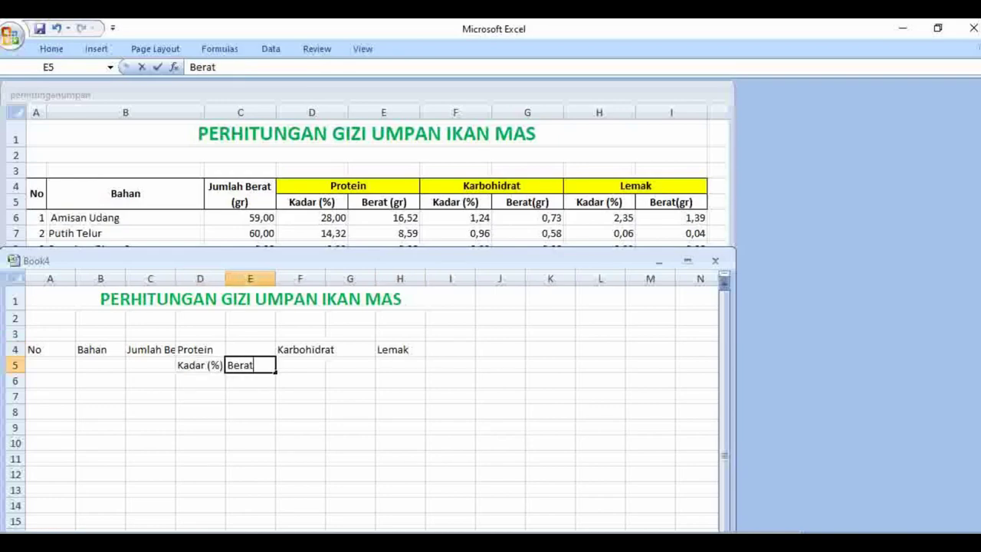
key(Tab)
Enter the subheaders Kadar (%) and Berat (gr) beneath both Karbohidrat and Lemak in F5:I5.
text(Kadar ()
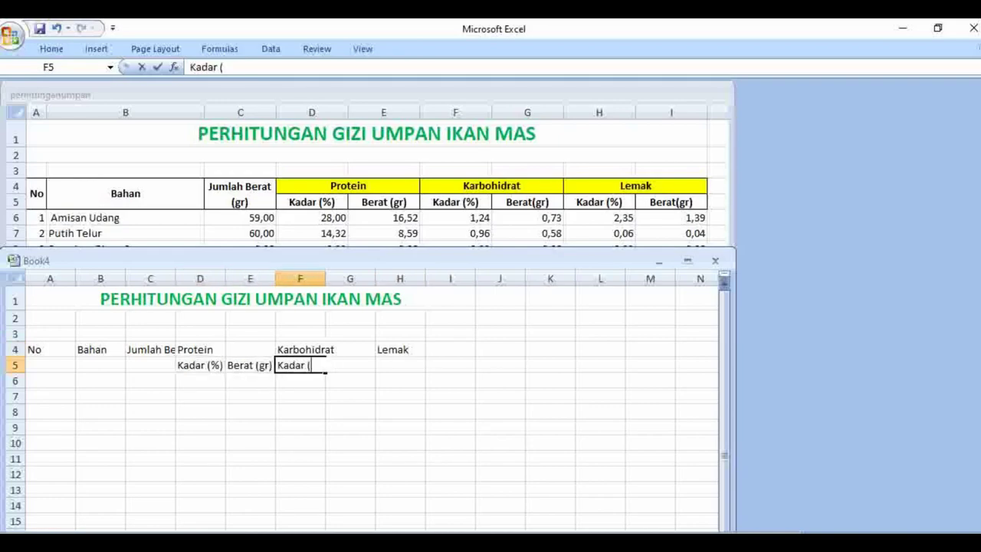
text(%))
key(Tab)
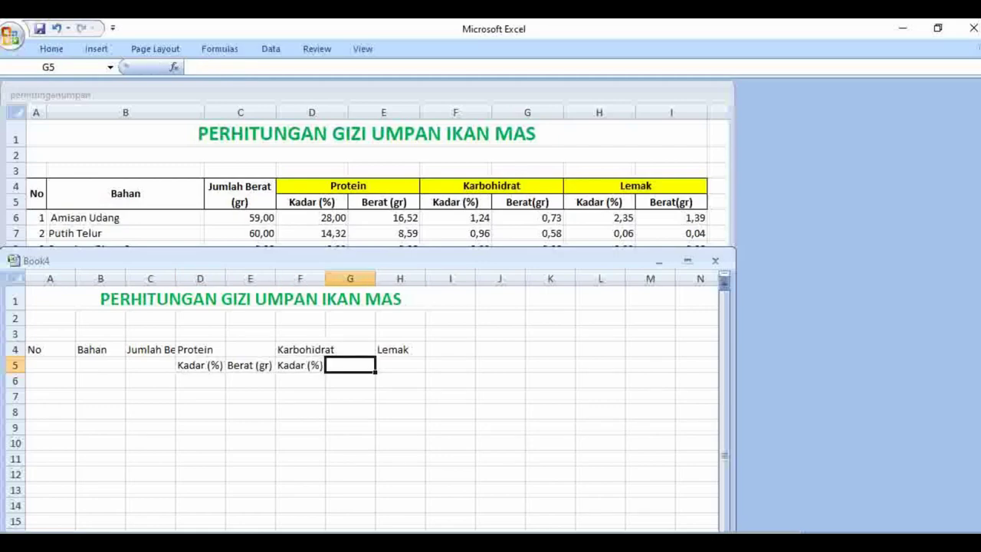
text(Berat)
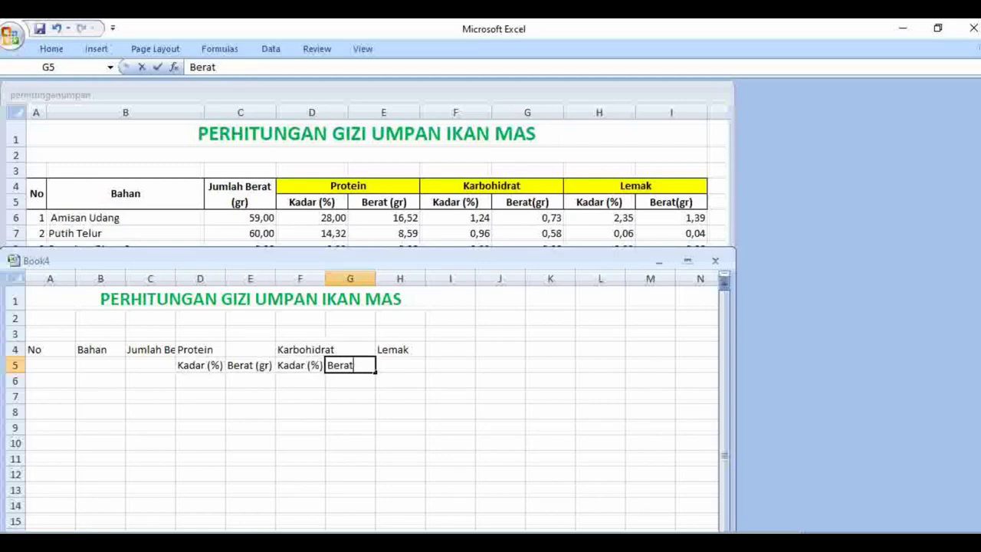
text( (gr))
key(Tab)
text(Kadar (%))
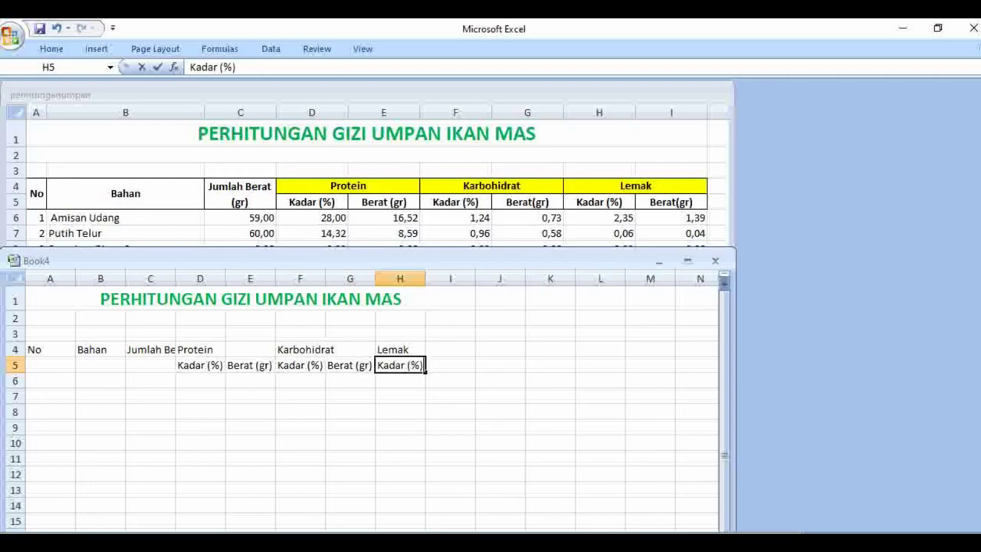
key(Tab)
text(Berat (gr)
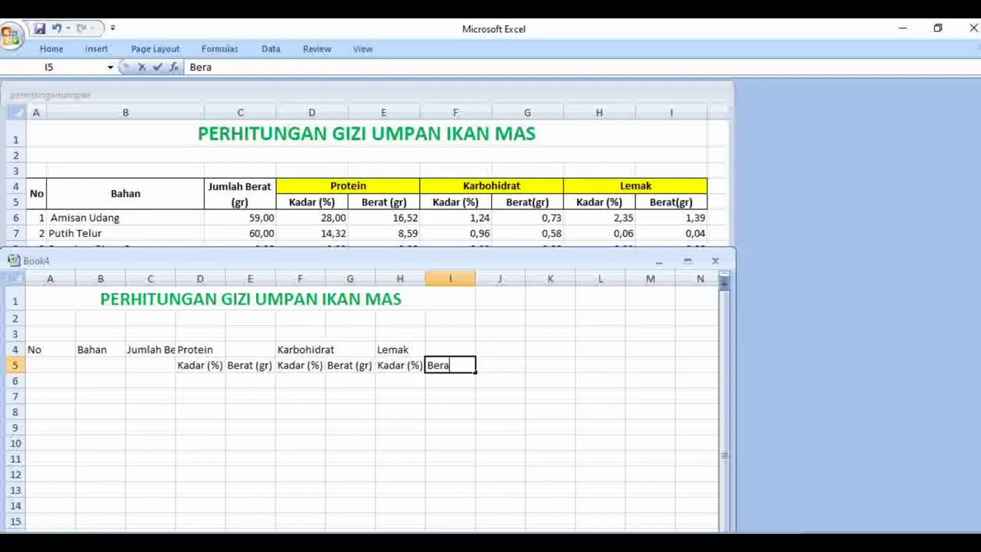
text())
Narrow the No column, widen the other table columns, and make the A4:I5 headers bold, centred, merged and bordered.
click(50, 278)
drag(75, 278, 202, 278)
click(72, 279)
click(228, 278)
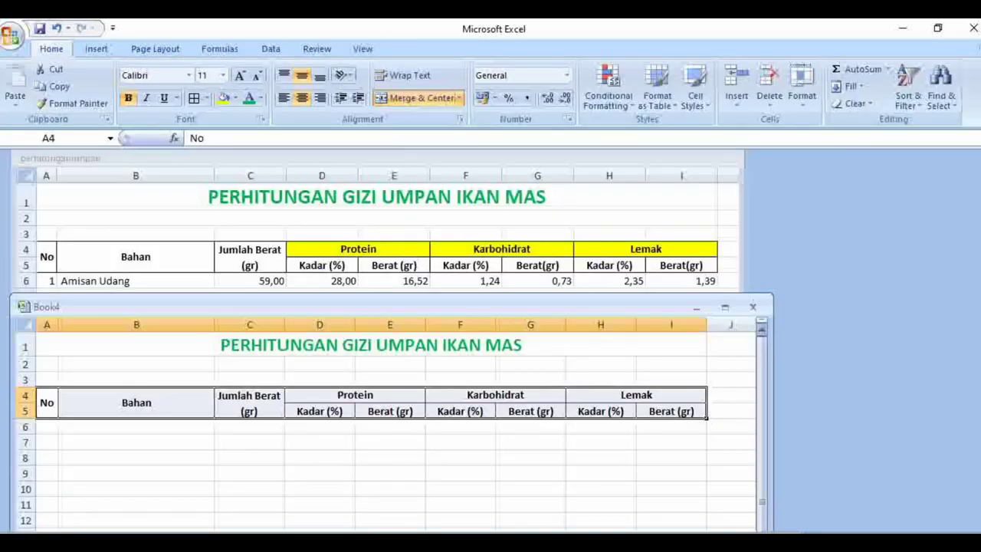
Fill row 6 with number 1, ingredient Kroto, weight 50 and protein content 49.
click(47, 427)
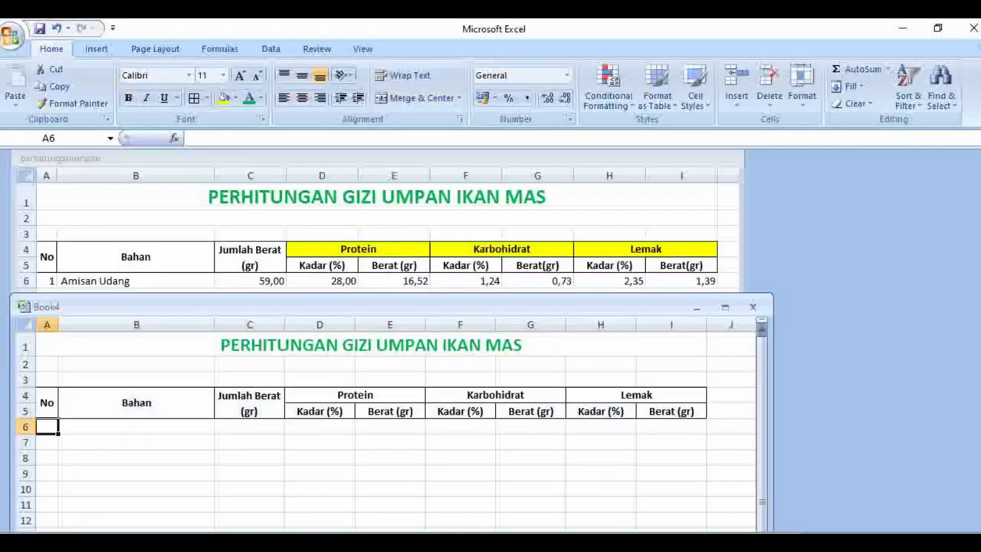
text(1)
key(Tab)
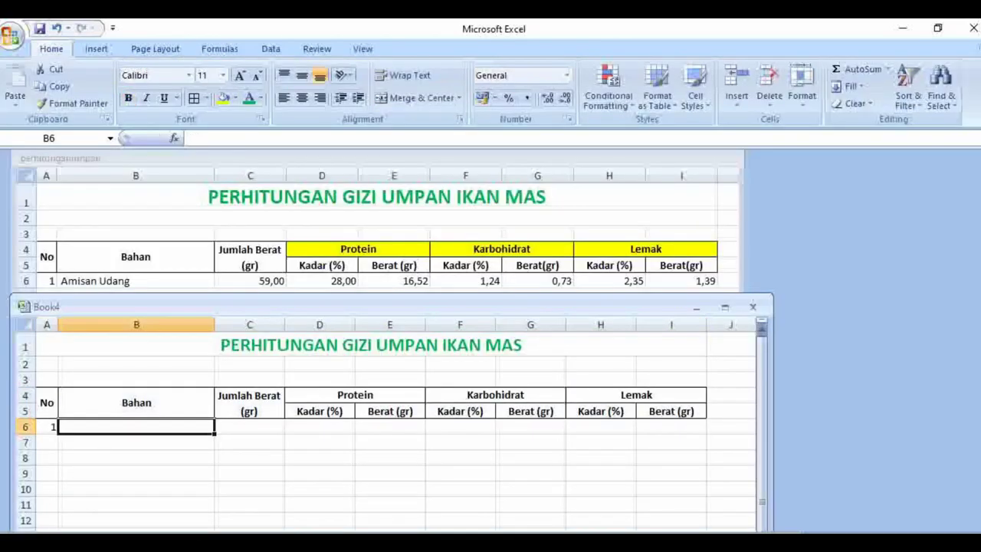
text(Kroto)
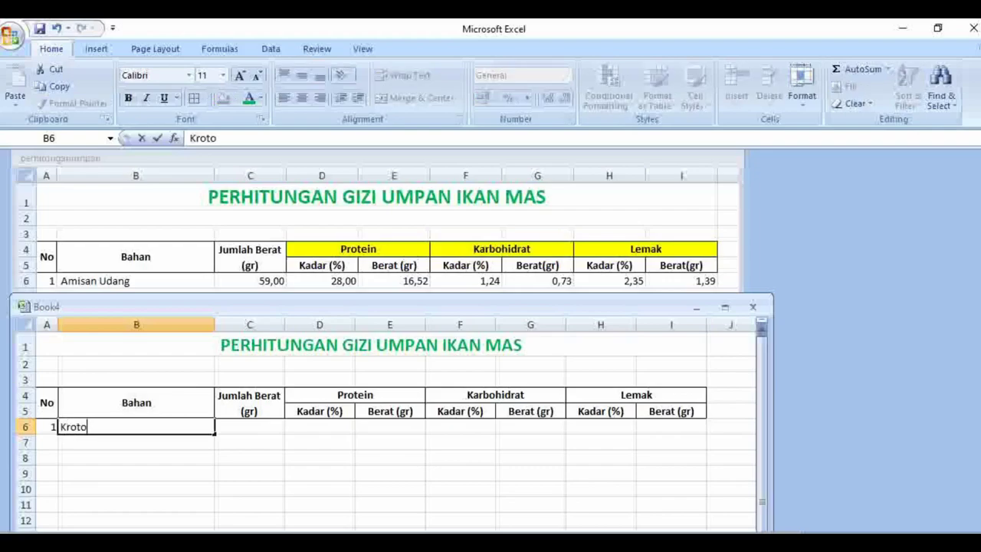
key(Tab)
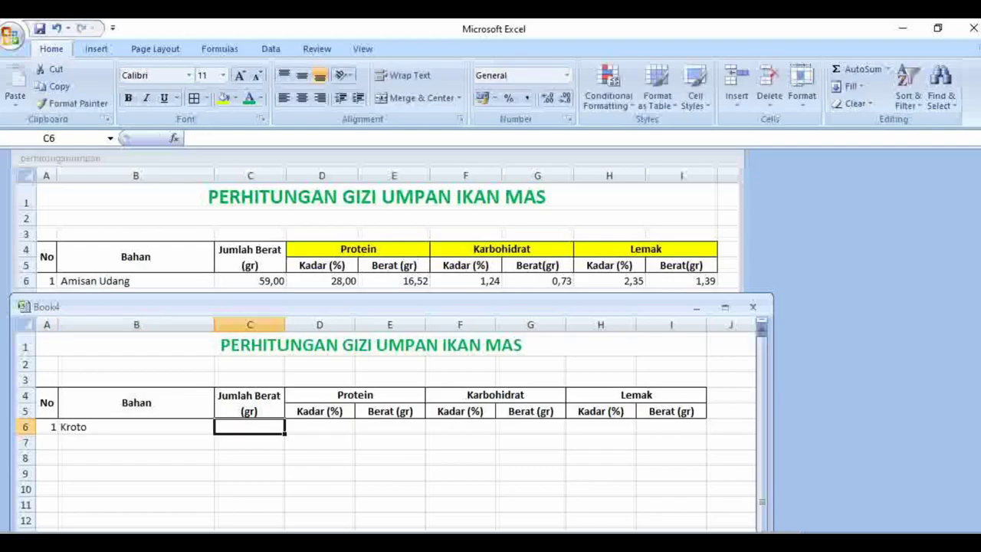
text(50)
key(Tab)
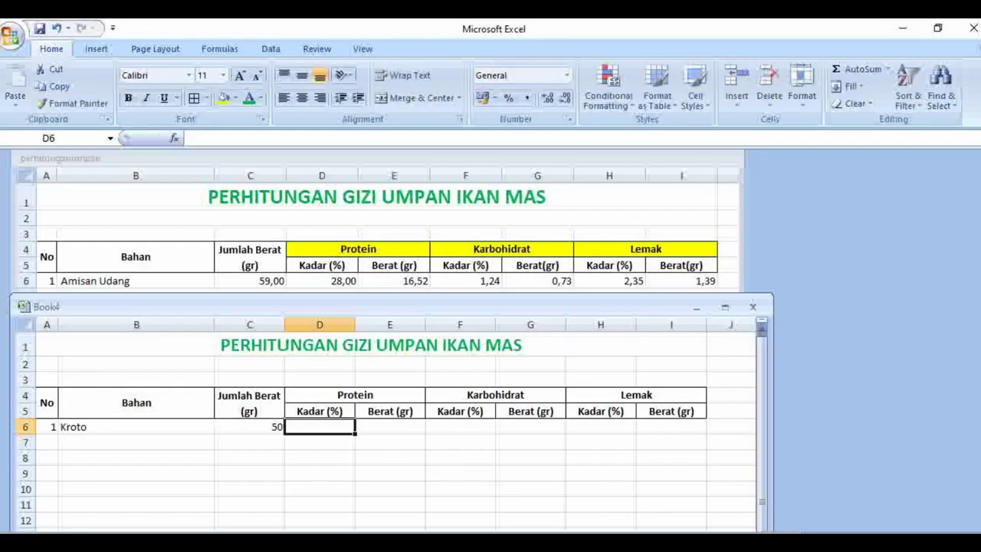
text(49)
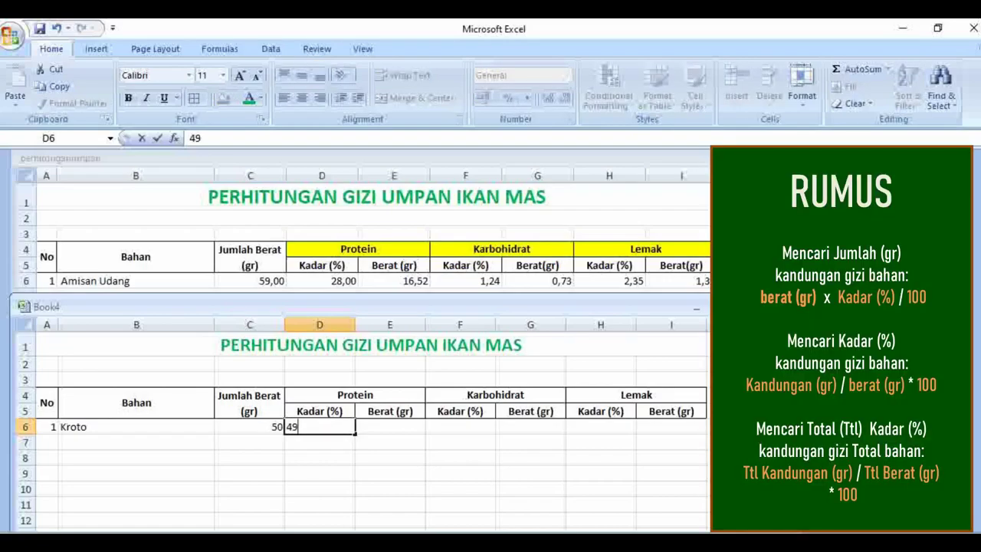
key(Tab)
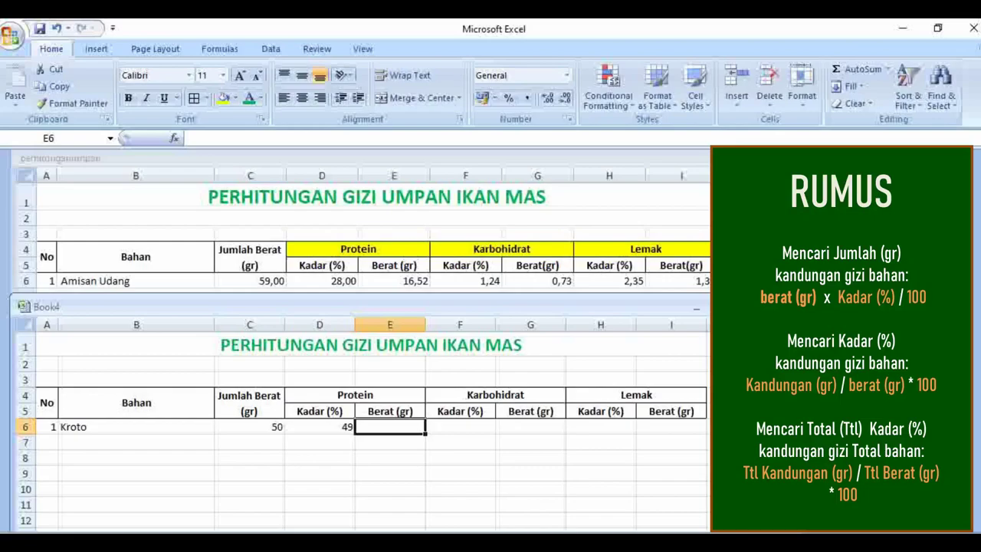
Calculate Kroto's protein weight in E6 with the formula =C6*D6/100.
text(=)
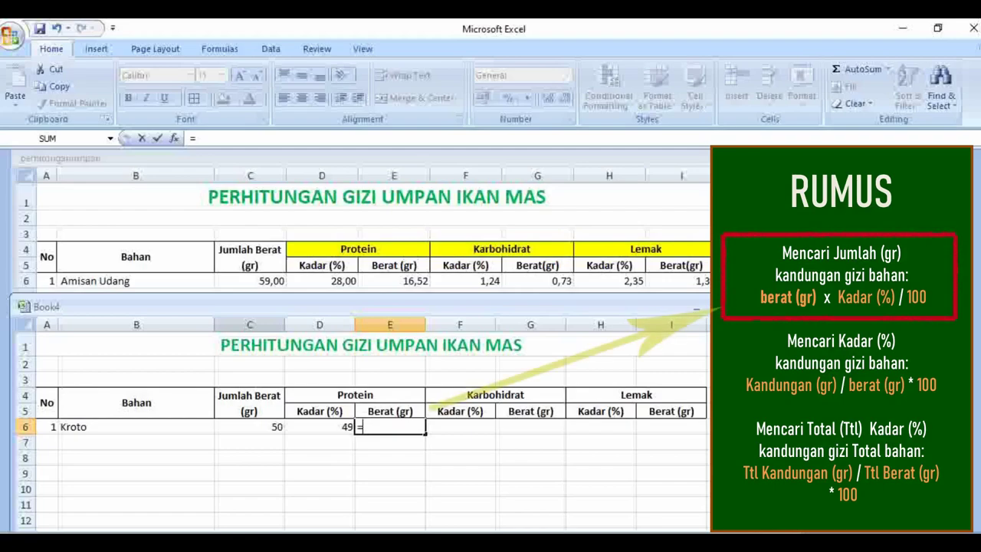
click(250, 325)
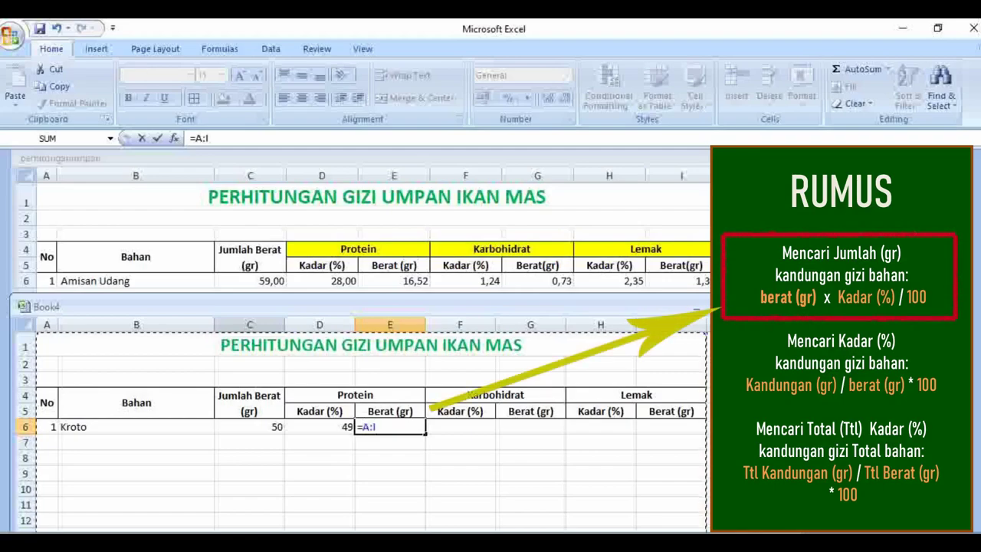
click(250, 403)
click(250, 427)
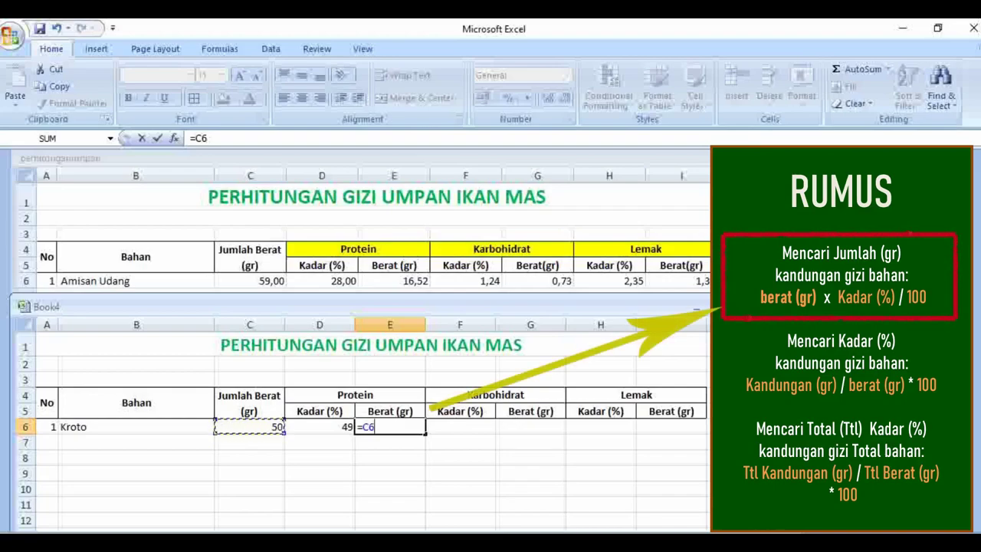
text(()
key(BackSpace)
text(*)
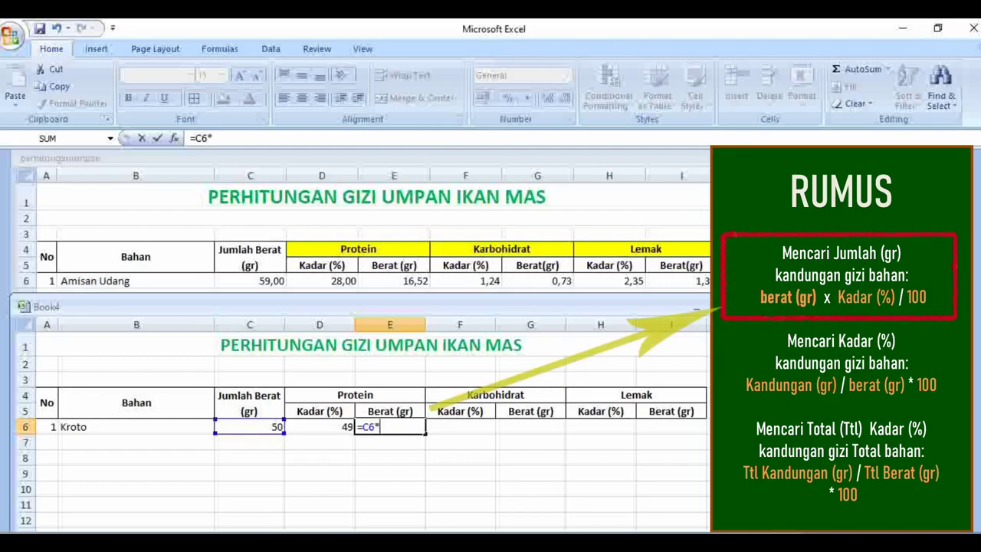
click(319, 427)
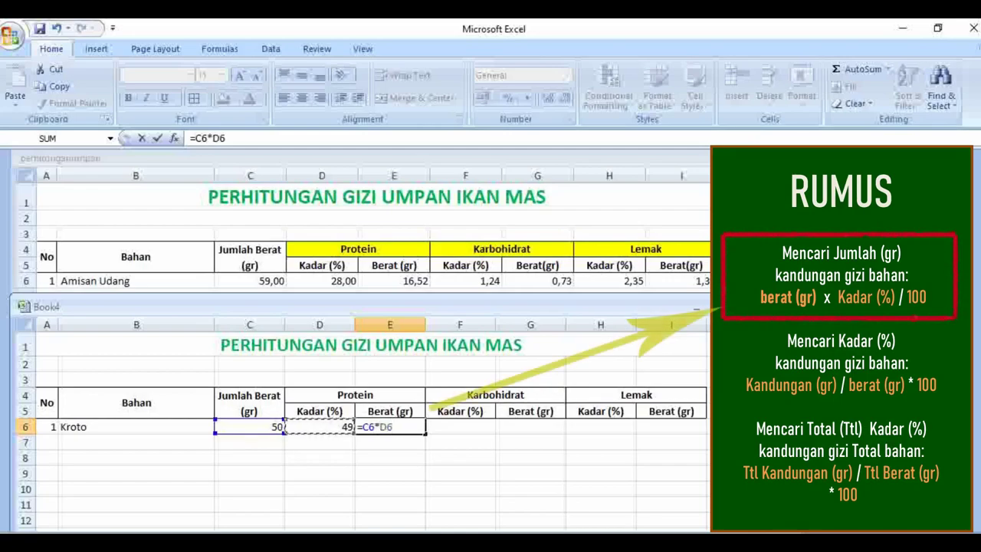
text(/100)
key(Return)
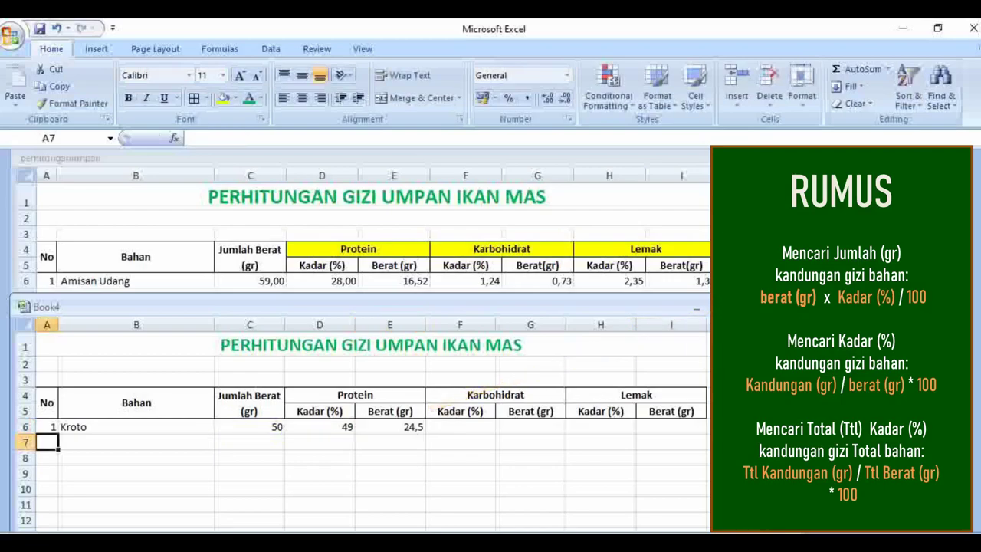
Check the cell references in E6's protein weight formula and fill the formula down through E14.
click(390, 427)
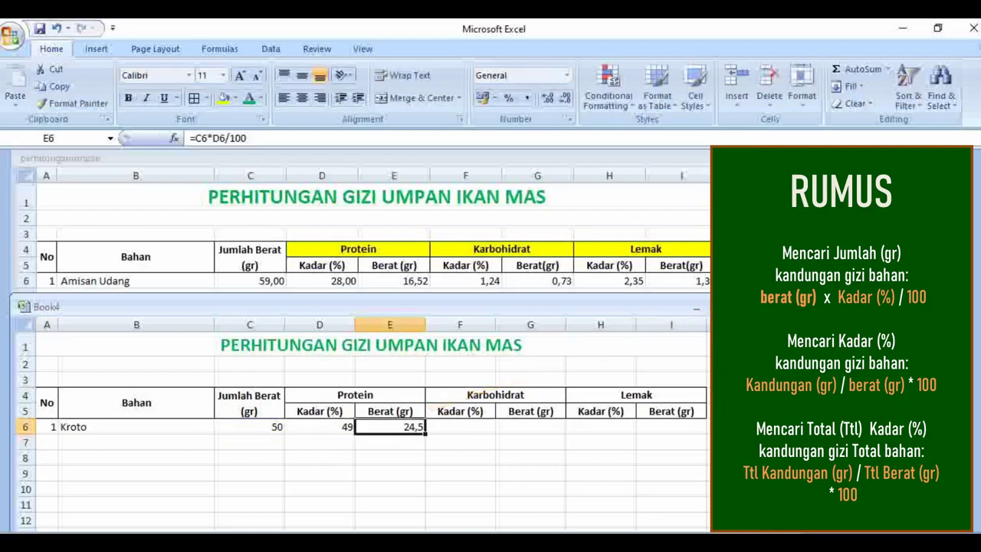
double_click(201, 138)
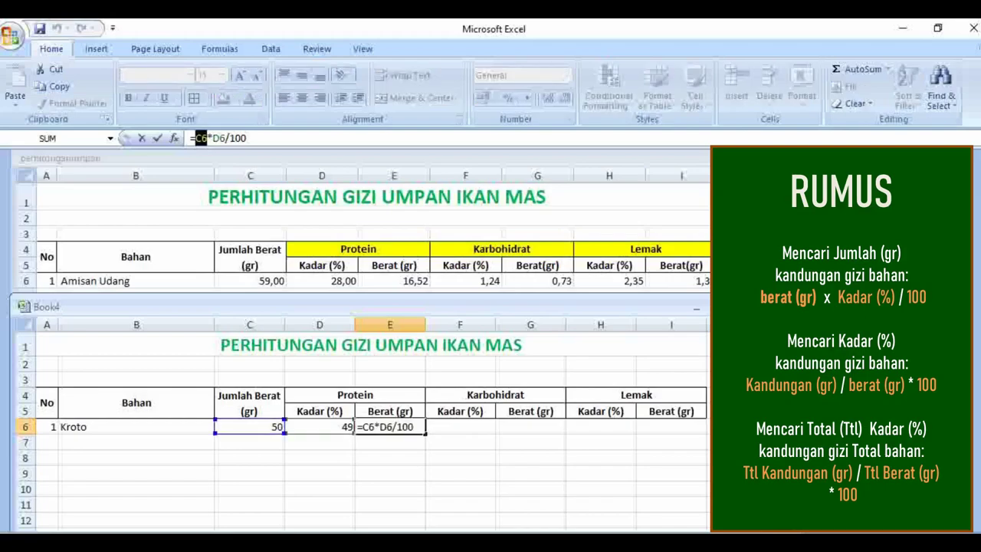
double_click(219, 139)
key(Escape)
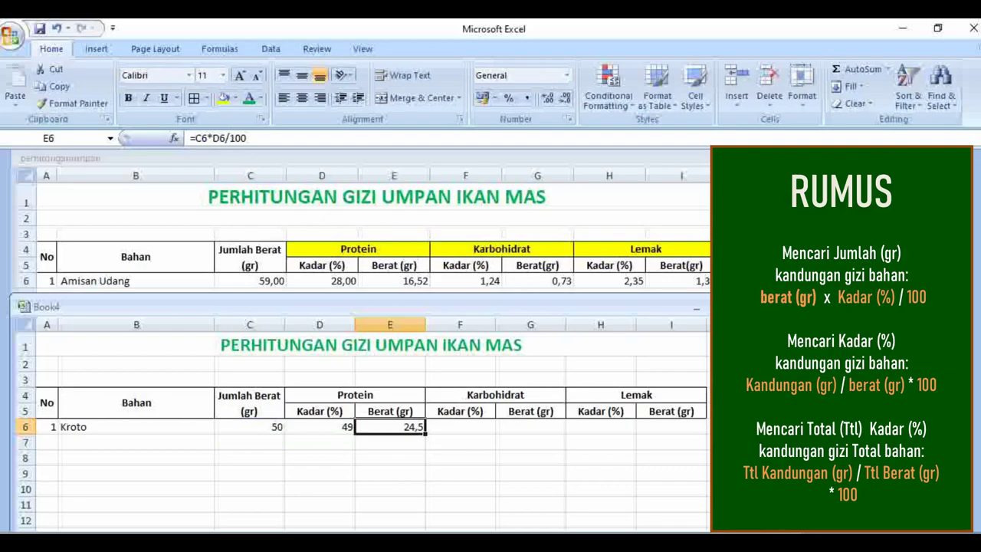
drag(361, 306, 344, 172)
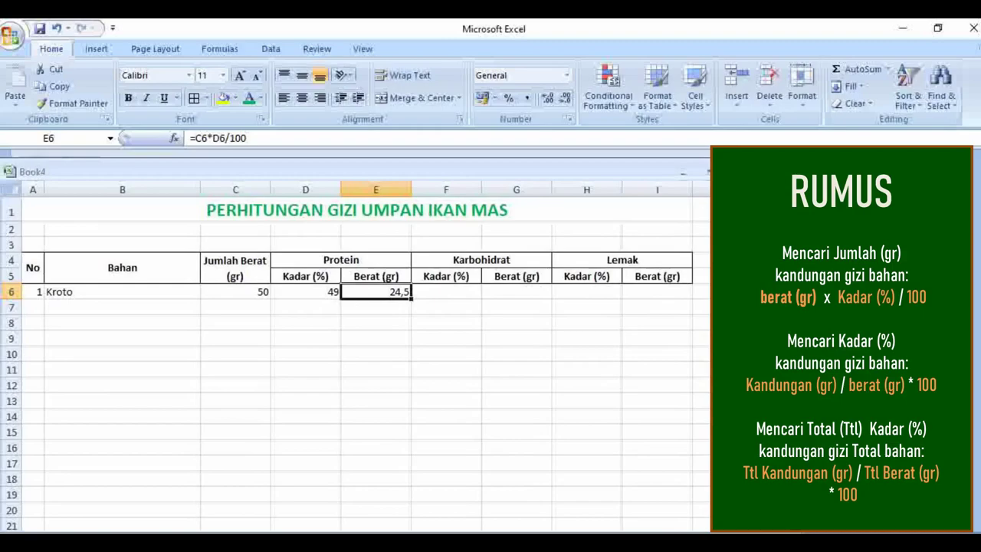
drag(412, 299, 411, 423)
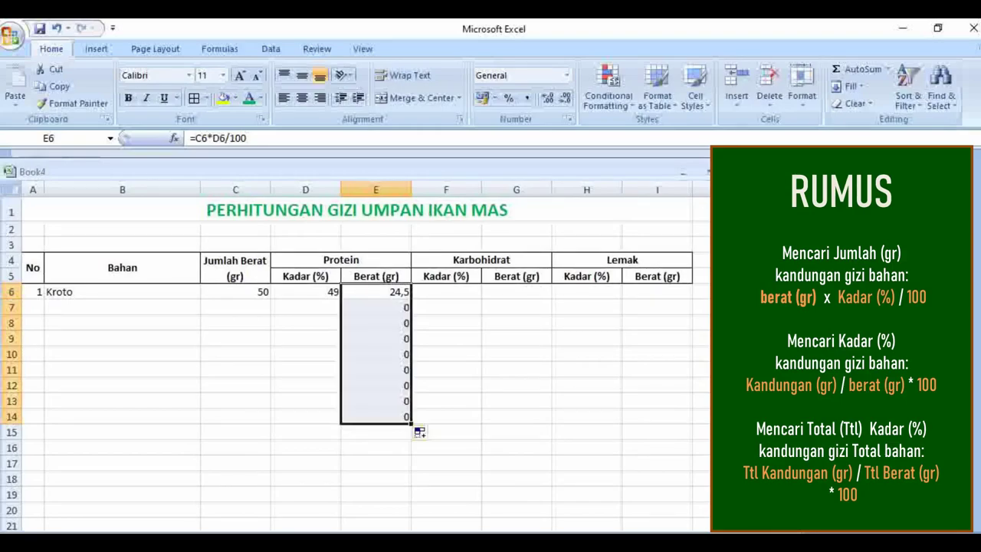
Fill row 7 with number 2, ingredient Udang, weight 60 and protein content 28.
drag(33, 308, 62, 307)
click(33, 307)
text(2)
key(Tab)
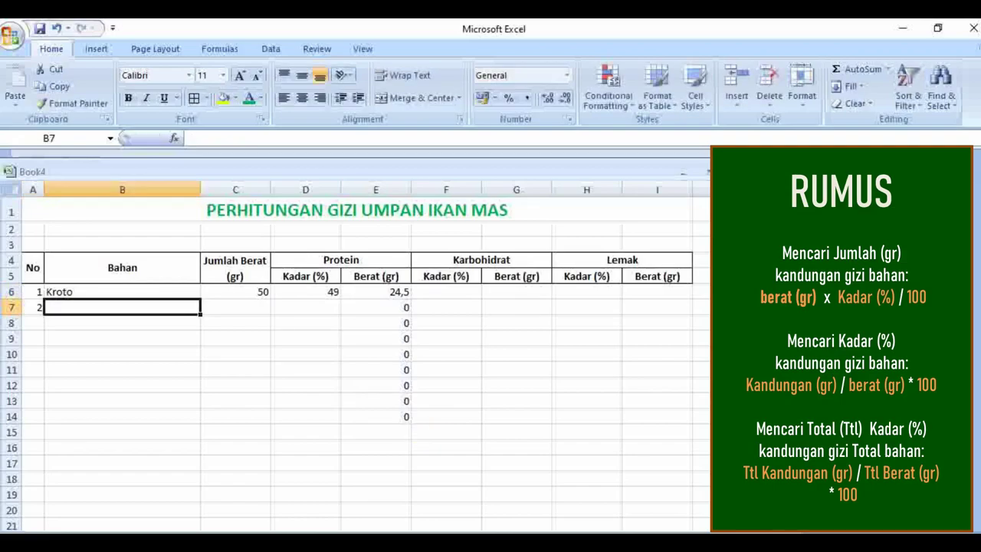
text(Udang)
key(Tab)
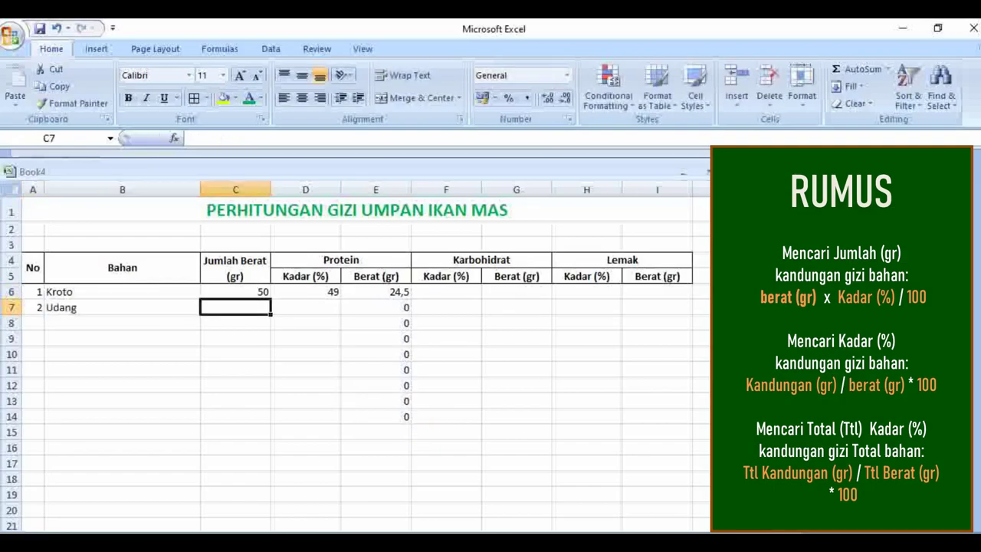
text(60)
key(Tab)
text(28)
key(Tab)
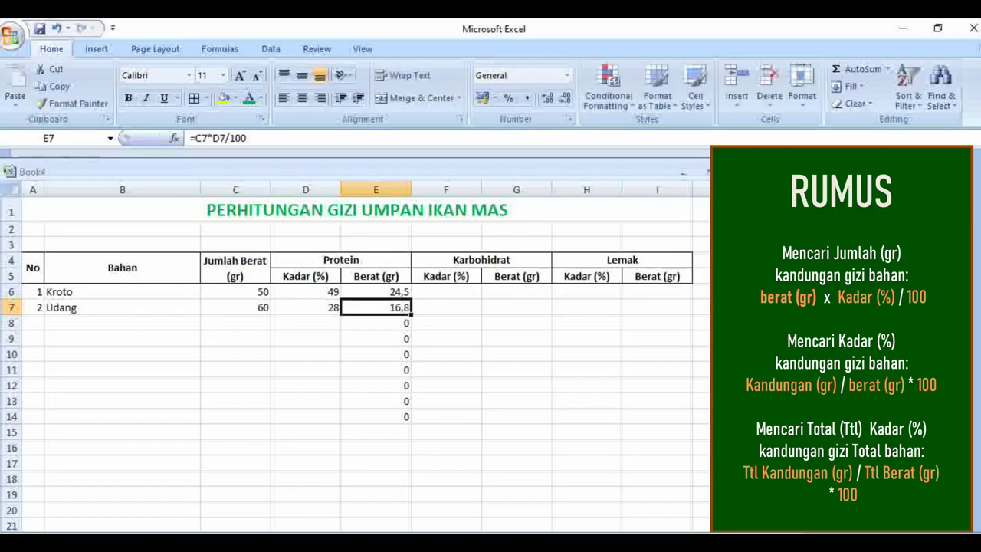
Fill row 8 with number 3, ingredient Susu, weight 27 and protein content 18,50.
key(Return)
key(Left)
key(Left)
key(Left)
key(Left)
text(3)
key(Tab)
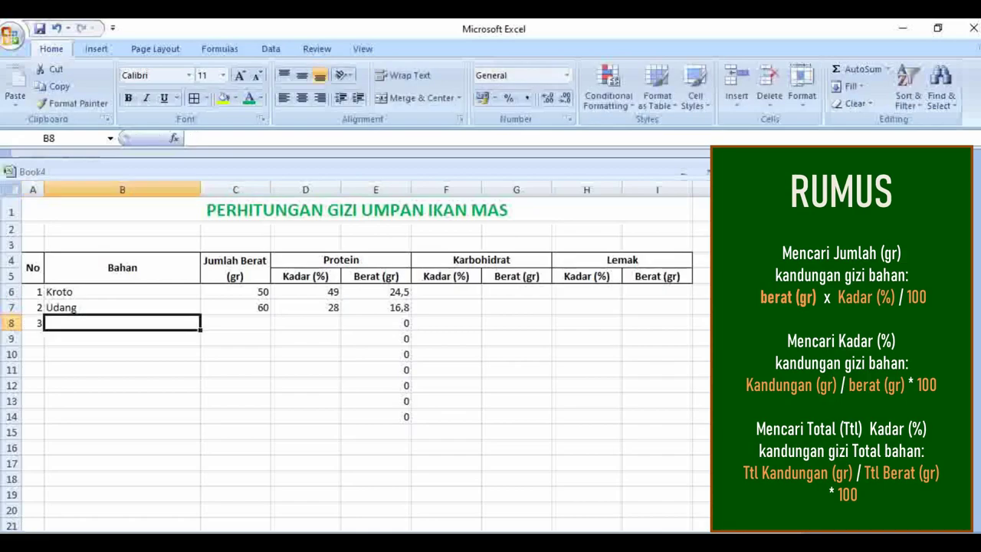
text(Susu)
key(Tab)
text(27)
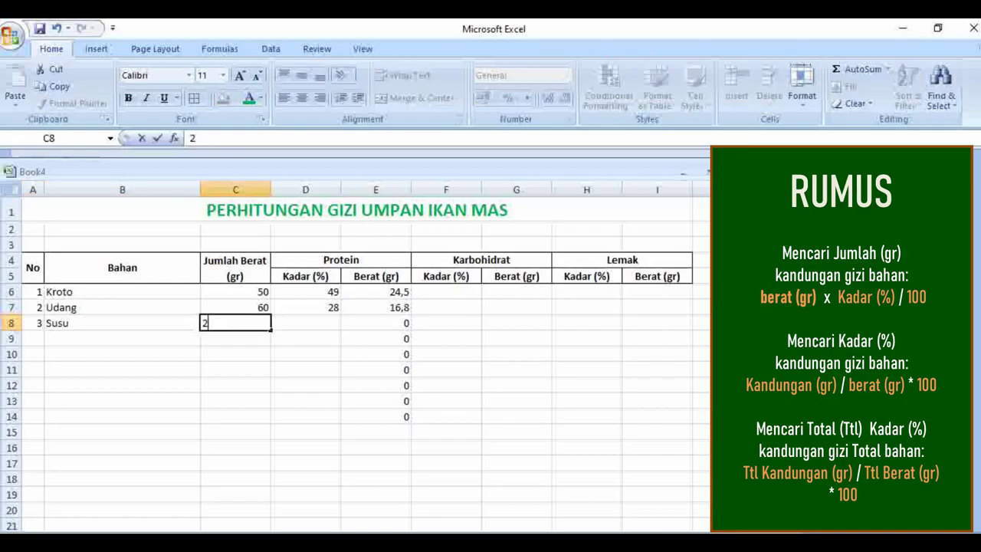
key(Tab)
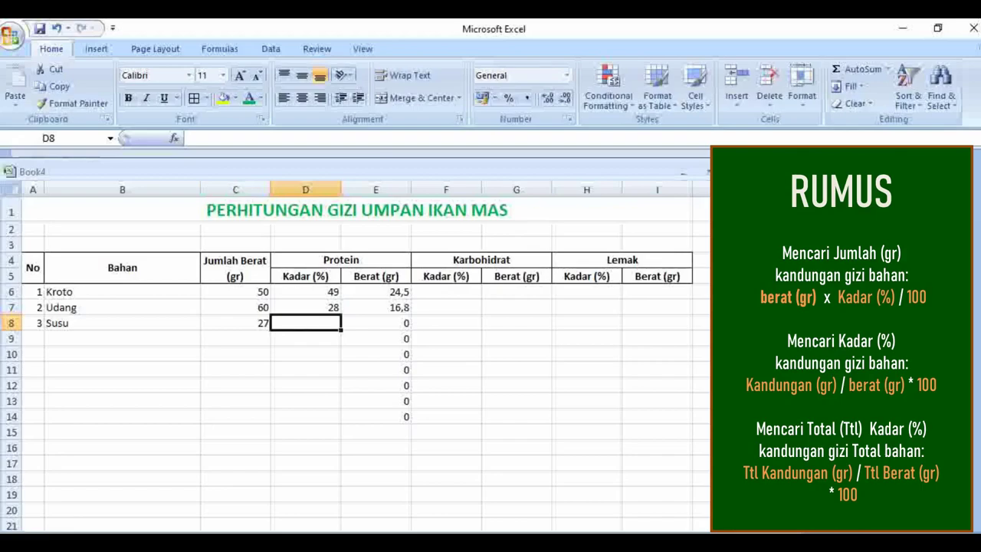
text(20)
key(BackSpace)
key(BackSpace)
text(18)
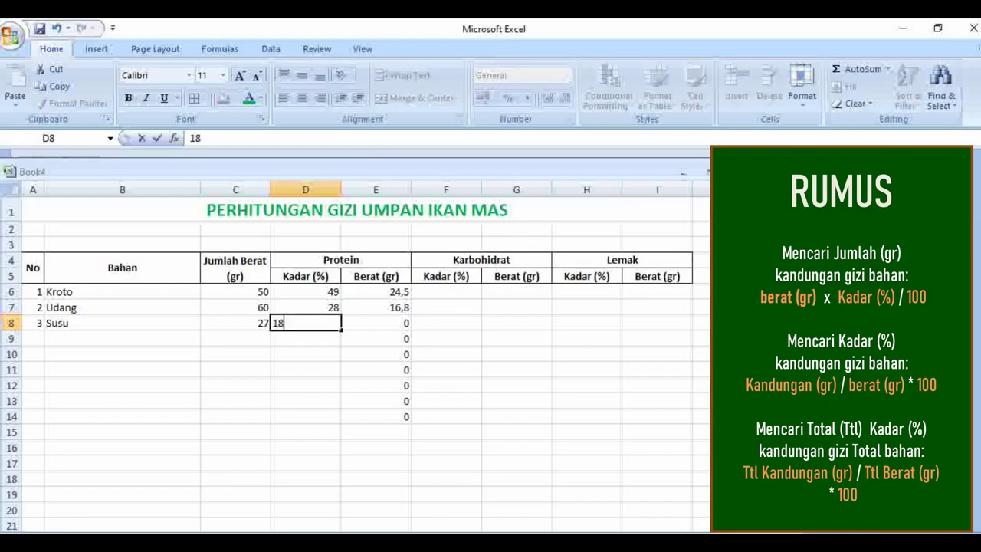
text(,50)
key(Tab)
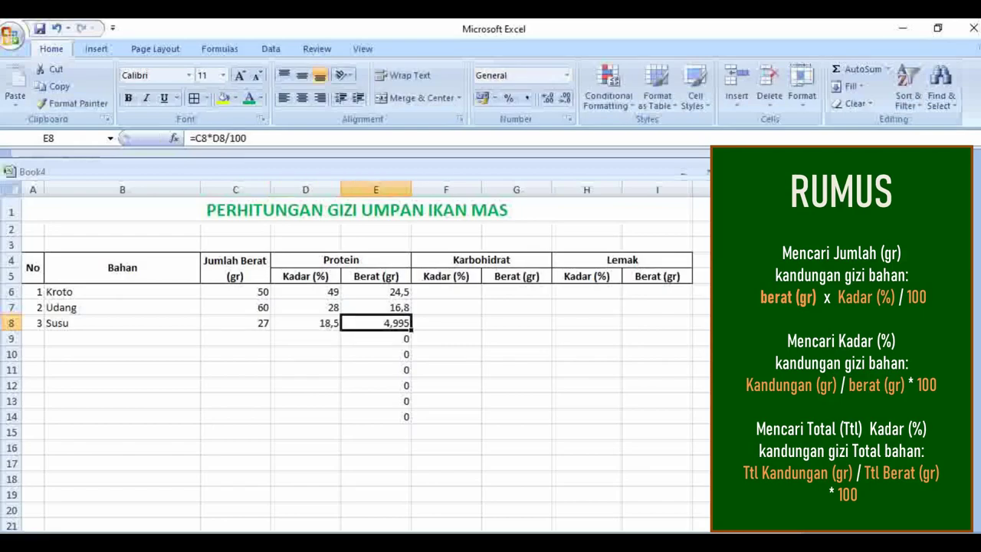
Set Susu's protein content in D8 to 18,51.
double_click(334, 322)
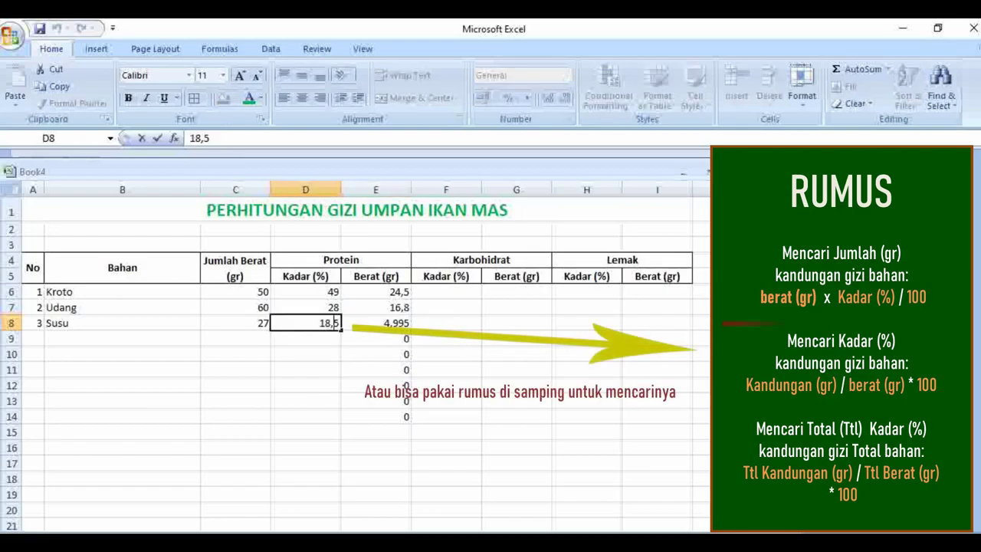
text(1)
key(Tab)
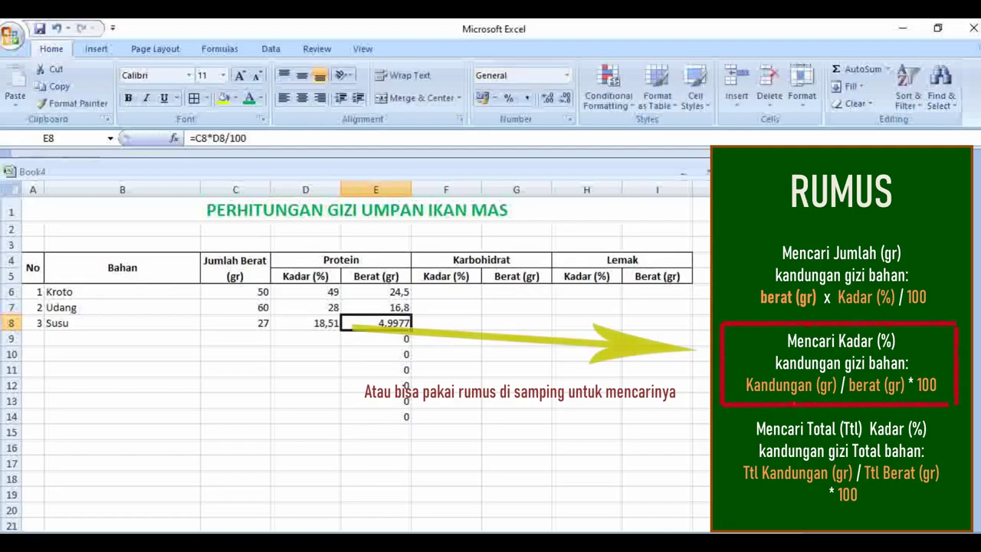
Format C6:I14 as Number with two decimal places and the 1000 separator.
drag(235, 292, 658, 417)
right_click(452, 359)
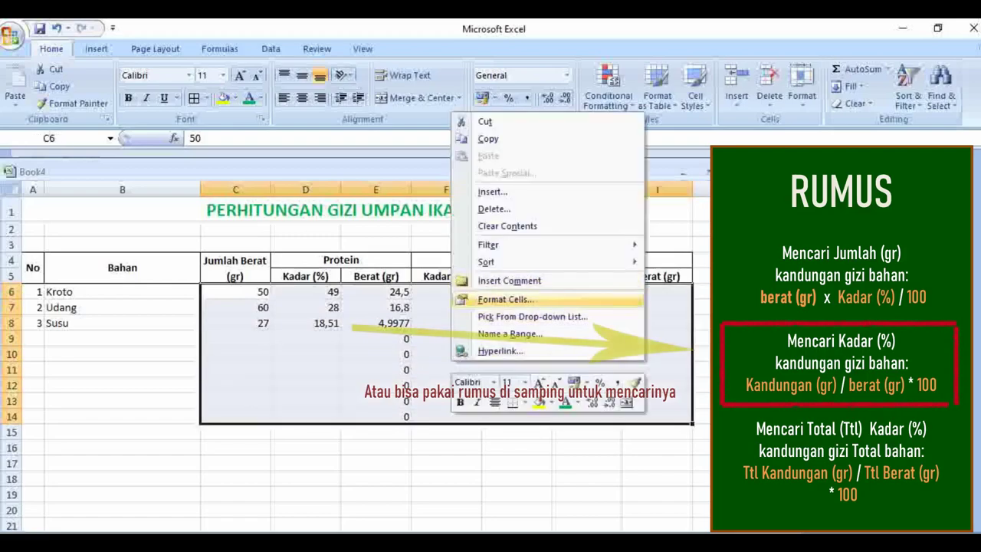
click(506, 298)
click(334, 187)
click(424, 230)
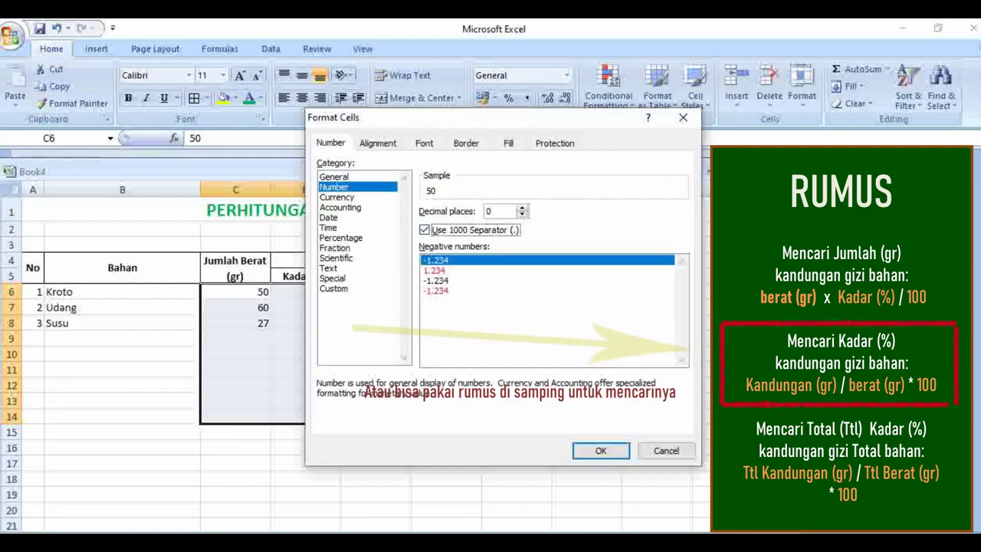
click(522, 207)
click(522, 208)
click(601, 451)
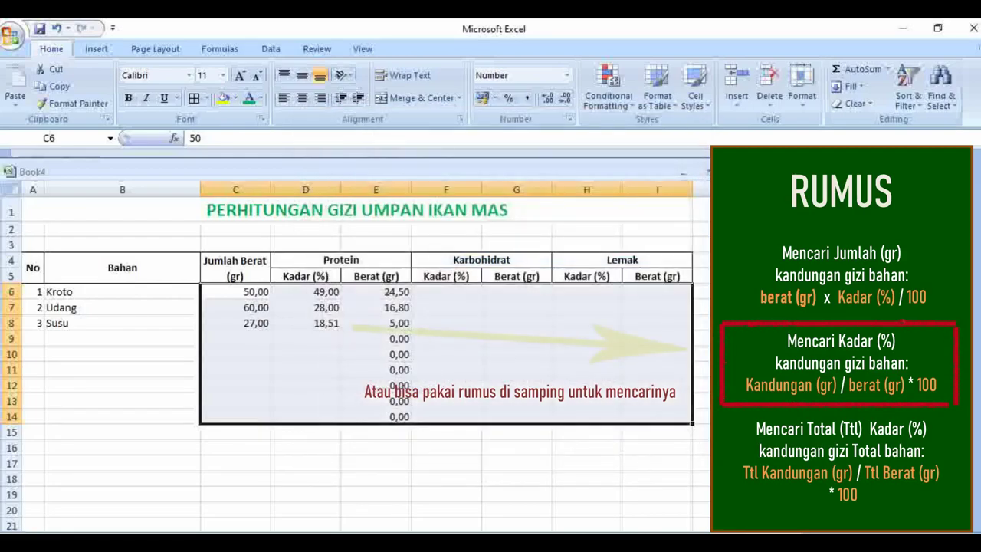
Fine-tune Susu's protein content in D8, trying 18,55 and 18,54 before setting it to 18,53.
click(376, 324)
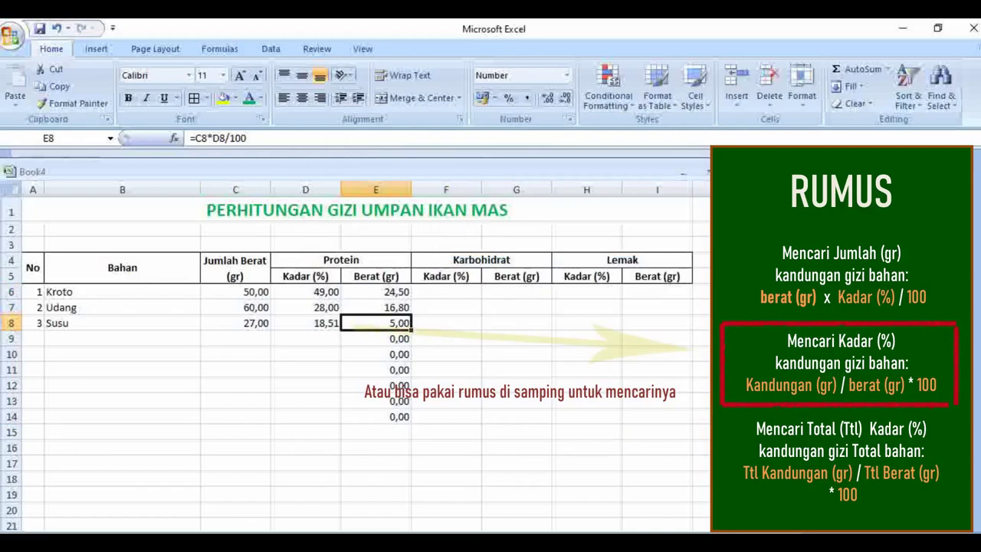
double_click(330, 324)
key(BackSpace)
text(5)
click(376, 323)
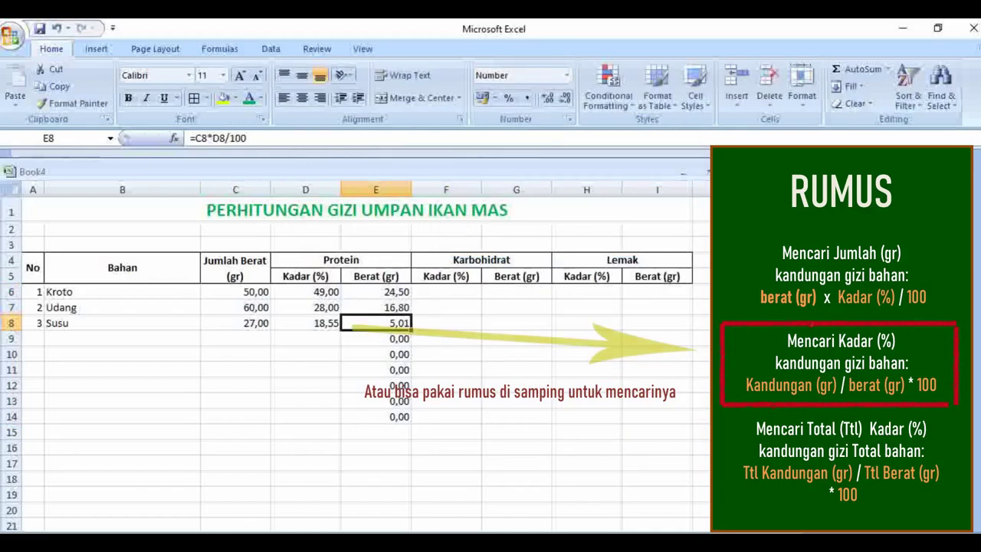
double_click(334, 324)
drag(334, 323, 341, 323)
text(4)
click(375, 323)
double_click(334, 323)
text(3)
click(376, 323)
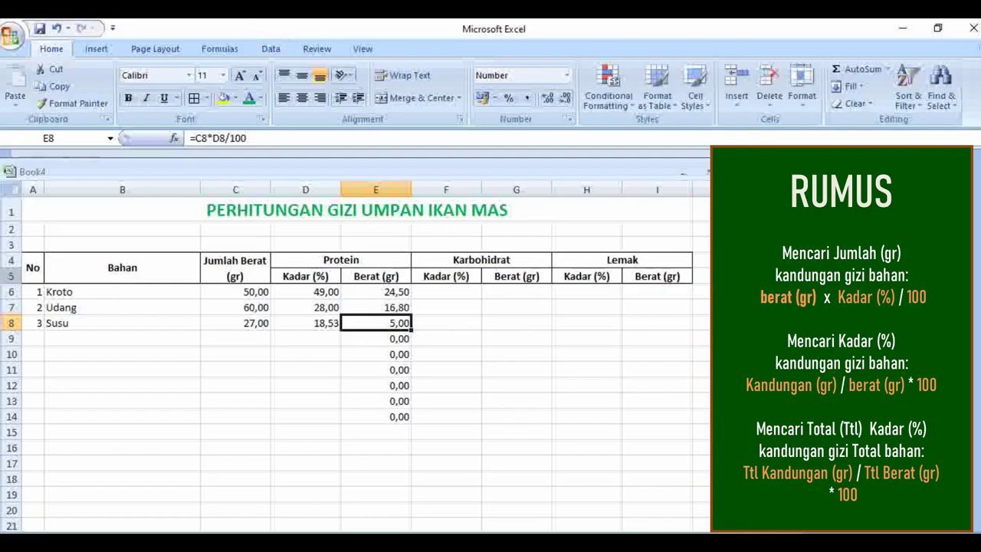
Fill row 9 with number 4, ingredient Tuna, weight 30 and protein content 24.
click(33, 339)
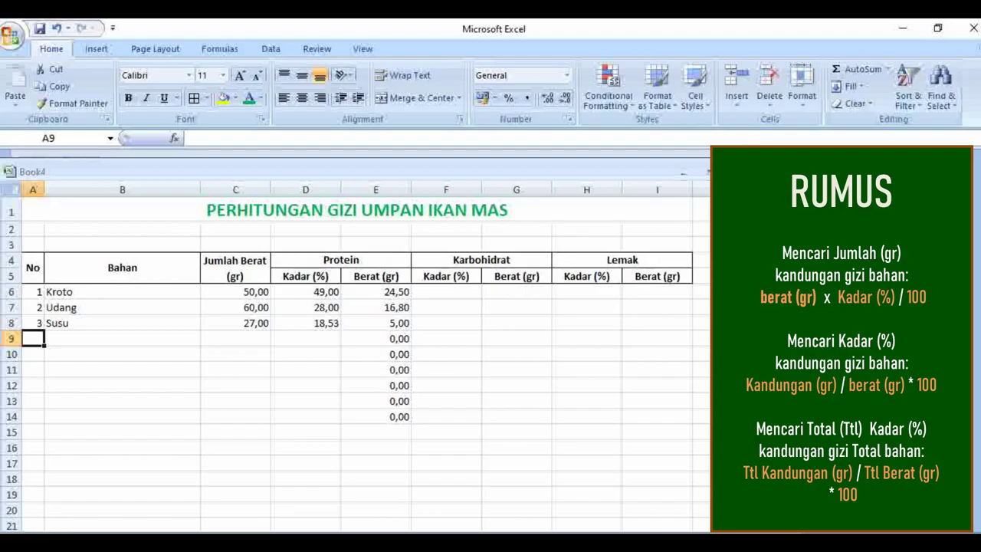
text(Tu)
key(BackSpace)
key(BackSpace)
text(4)
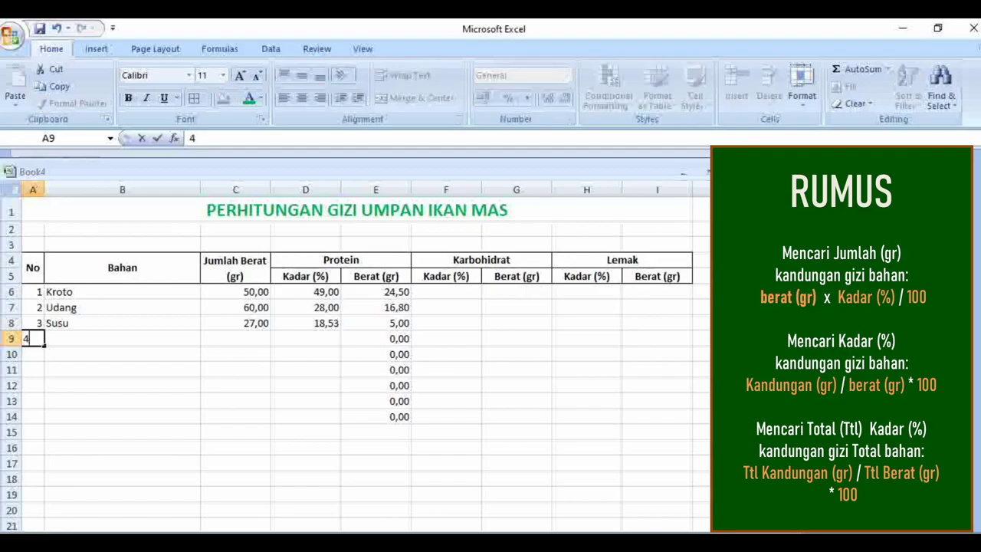
key(Tab)
text(Tuna)
key(Tab)
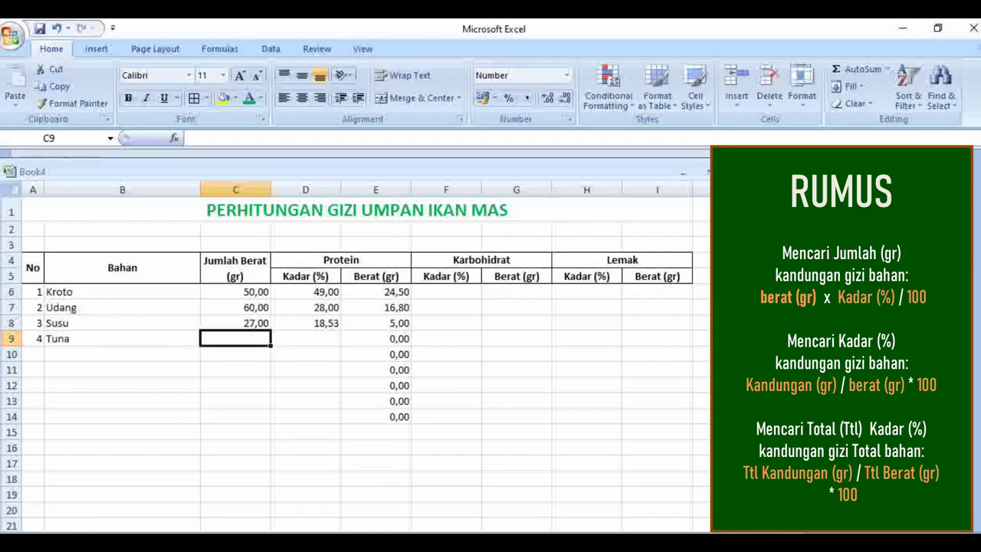
text(5)
key(BackSpace)
text(30)
key(Tab)
text(24)
key(Tab)
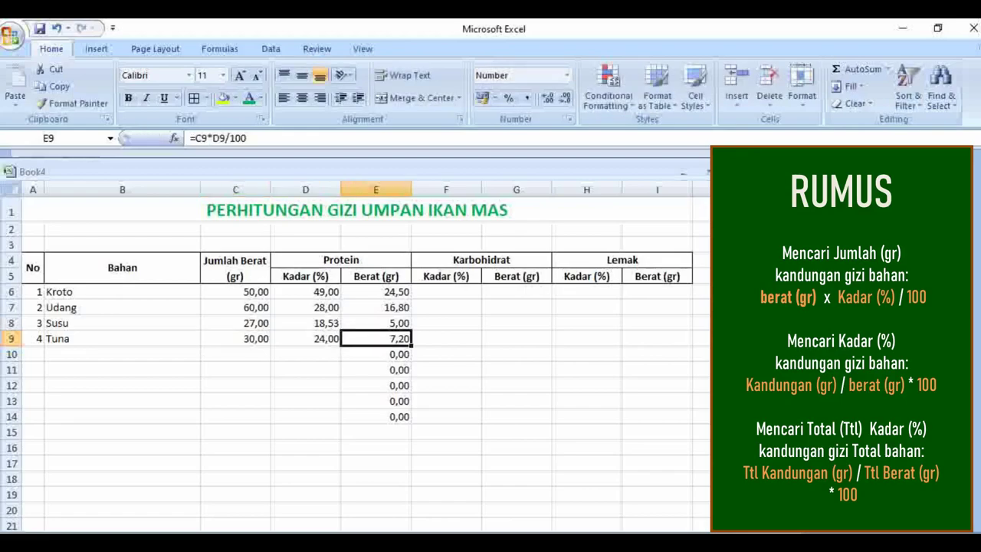
Use AutoSum to total the ingredient weights in C15 and the protein weights in E15.
drag(236, 291, 236, 432)
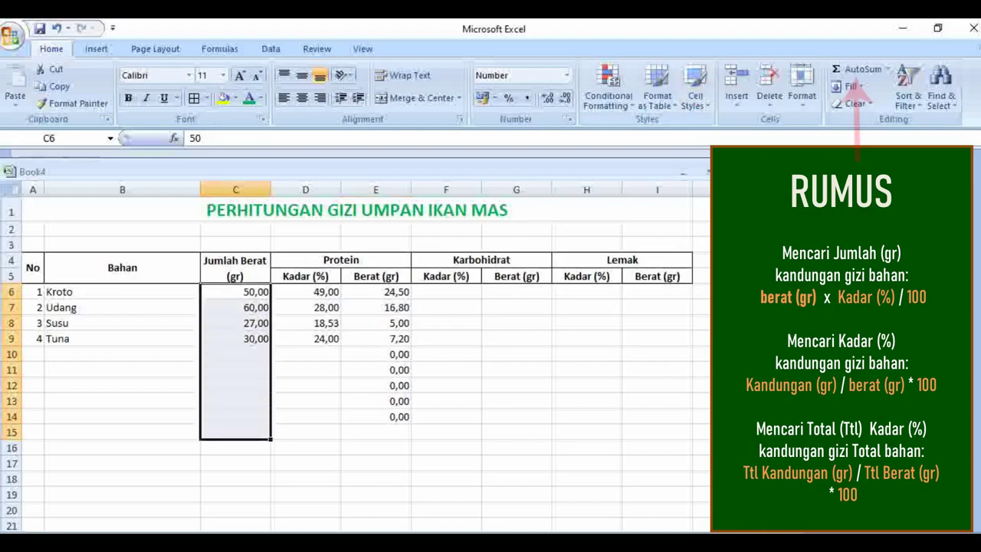
click(859, 69)
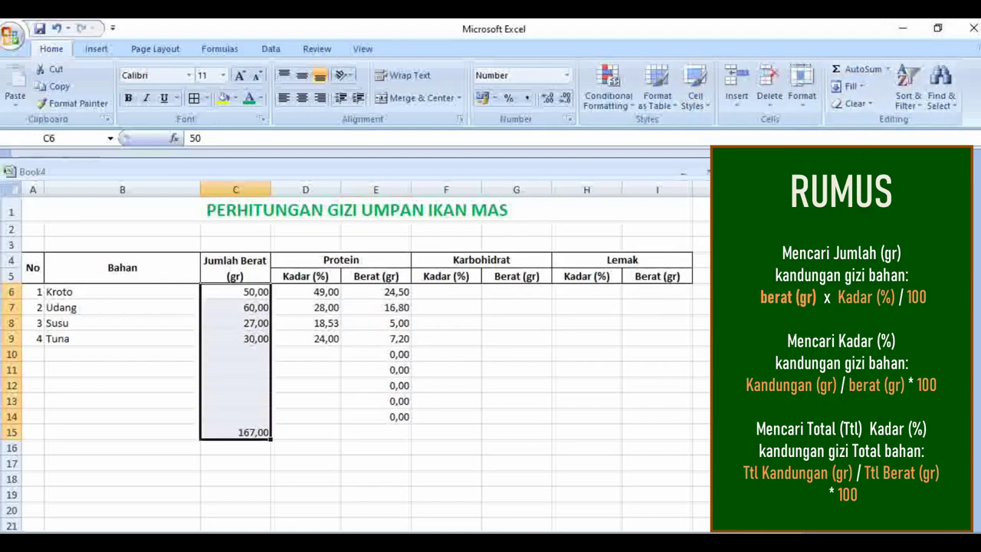
drag(376, 292, 375, 432)
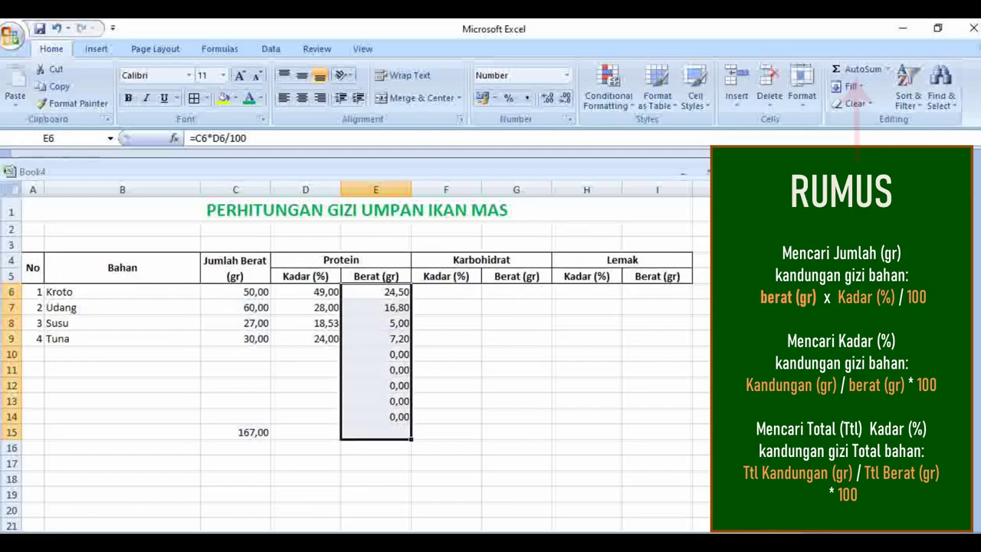
click(859, 69)
Make the totals row cells C15:E15 bold with a blue font color.
click(235, 433)
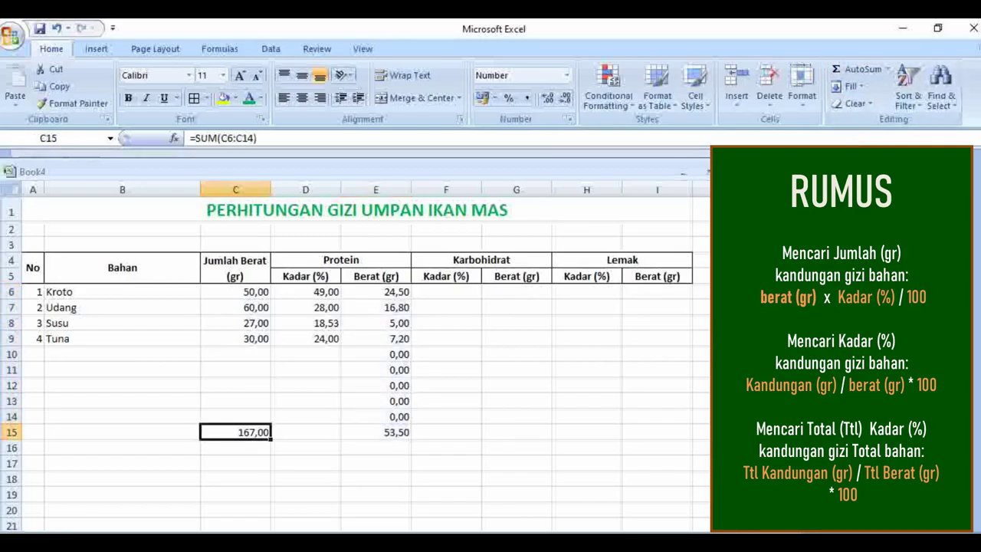
drag(235, 433, 375, 433)
click(128, 98)
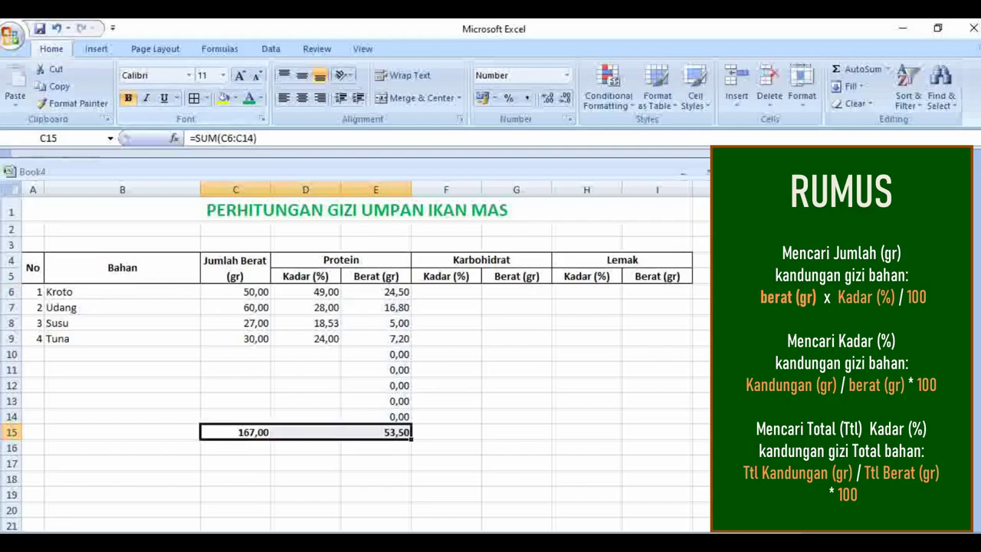
click(261, 98)
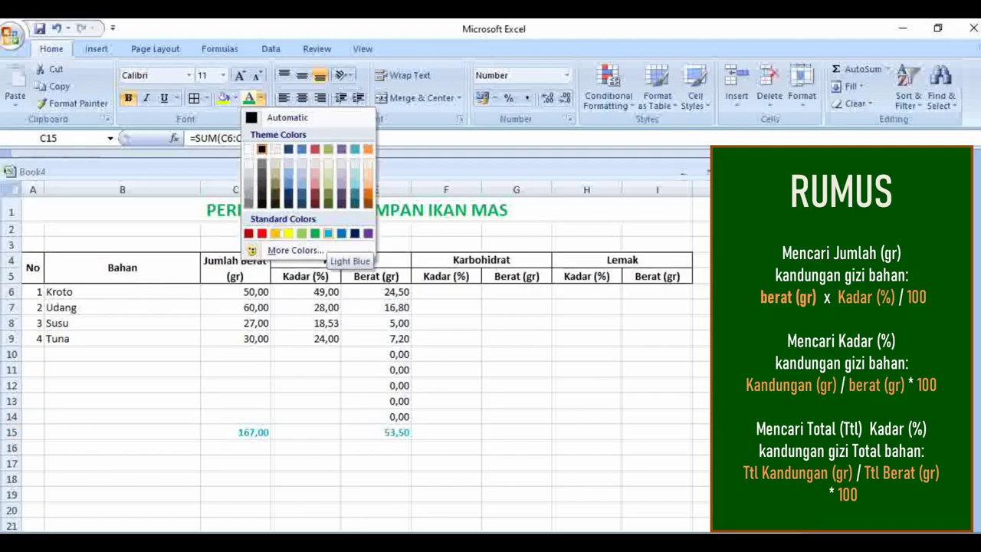
click(376, 401)
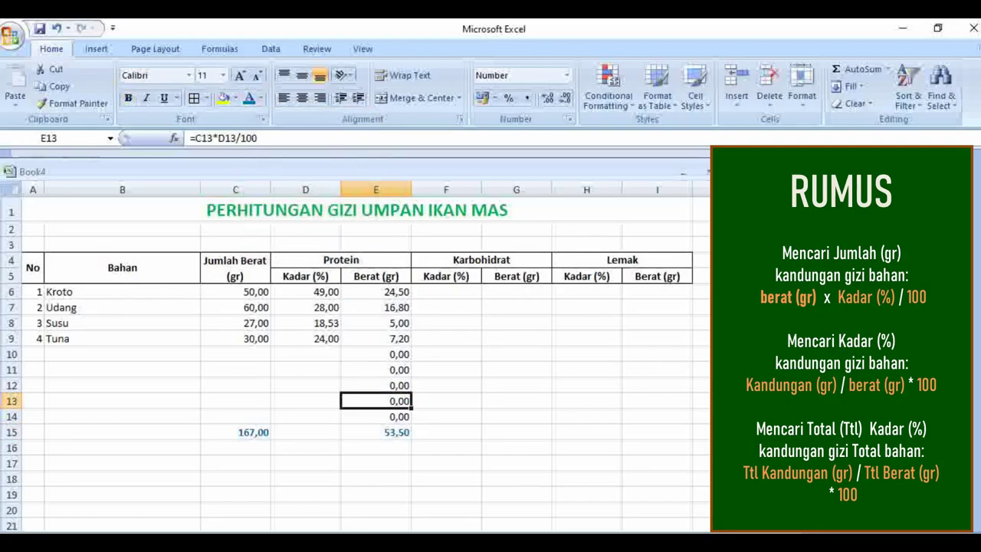
Calculate the total protein percentage in D15 with the formula =E15/C15*100.
click(235, 432)
click(376, 432)
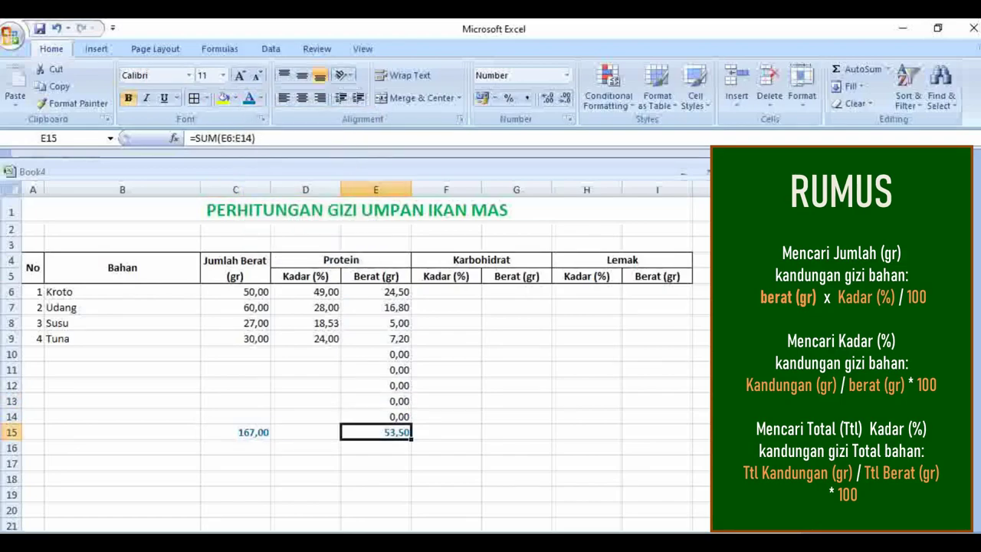
click(306, 432)
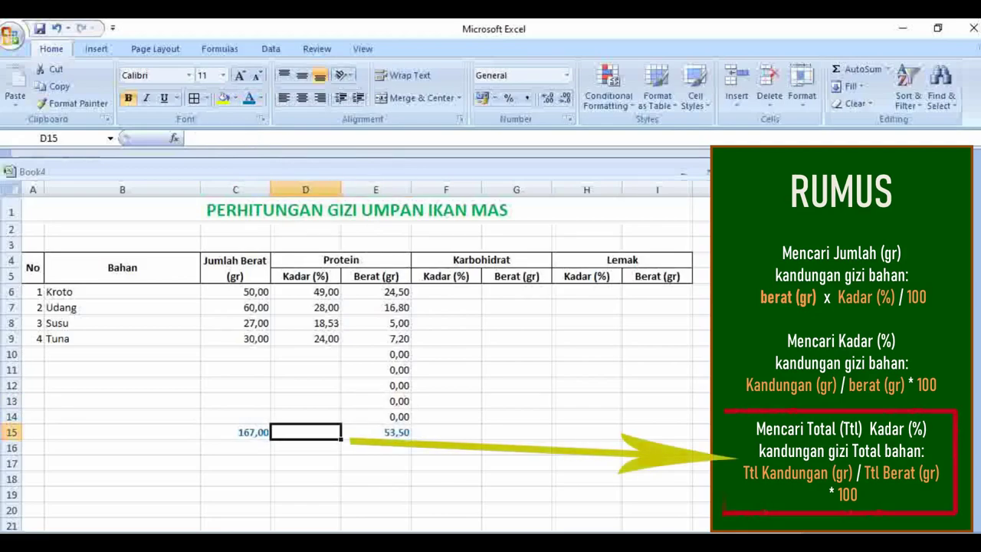
text(=)
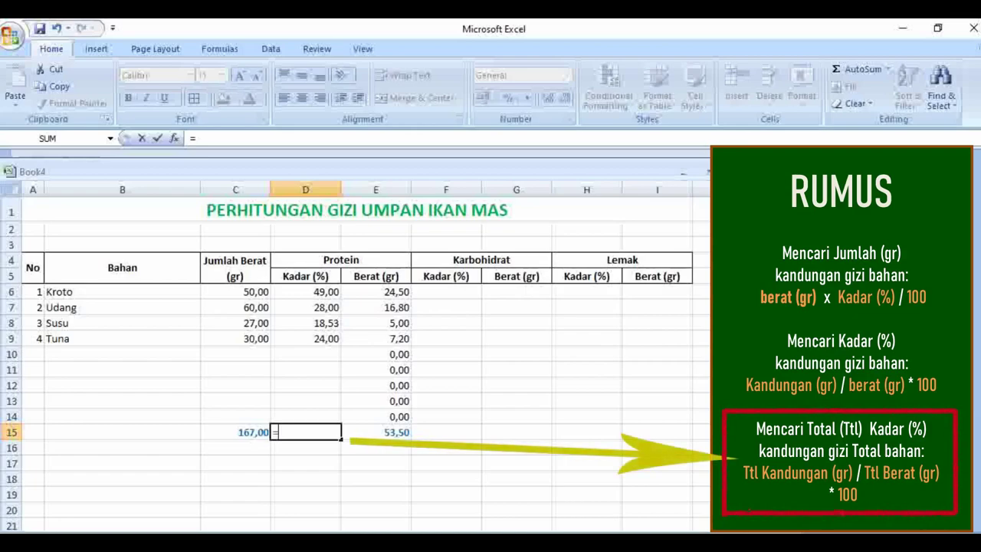
key(Right)
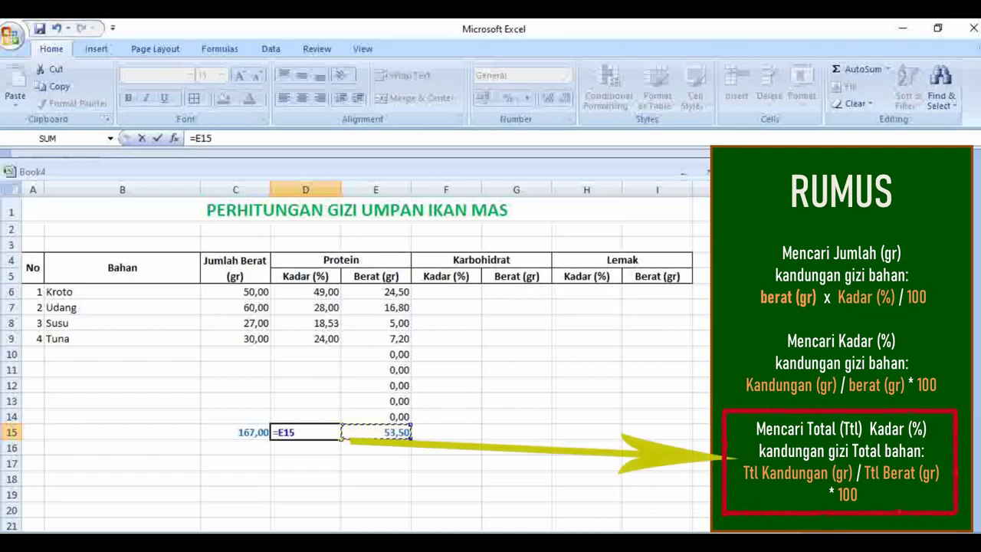
text(/)
key(Left)
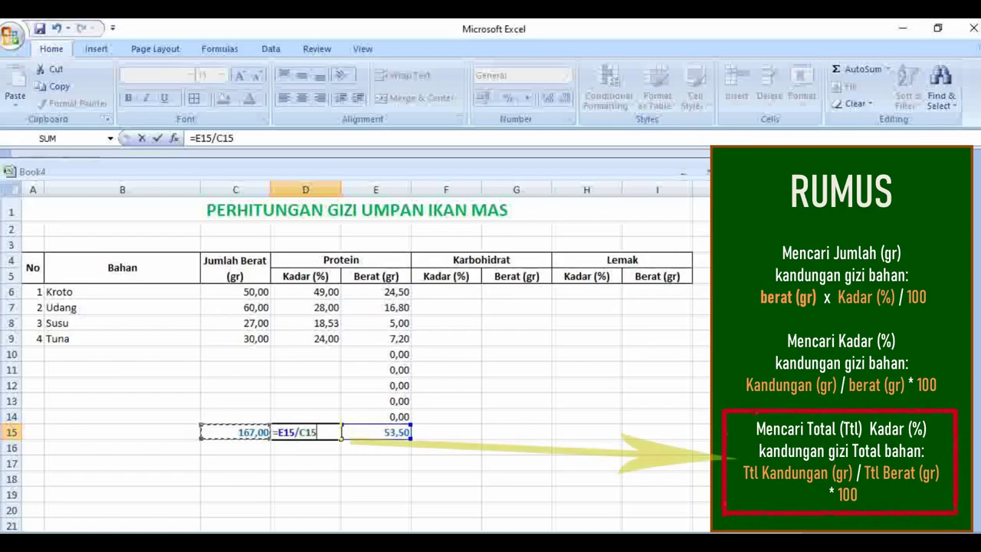
text(*)
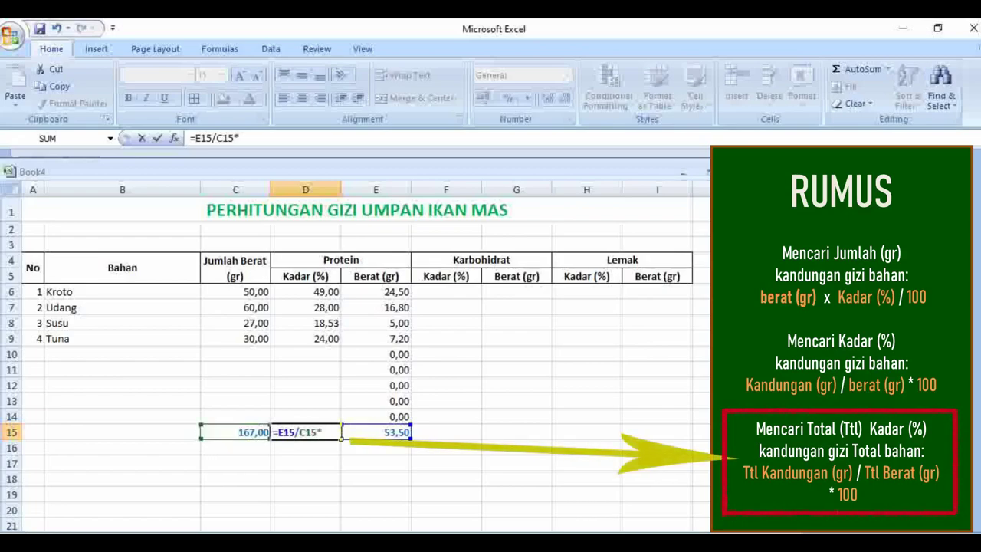
text(100)
key(Return)
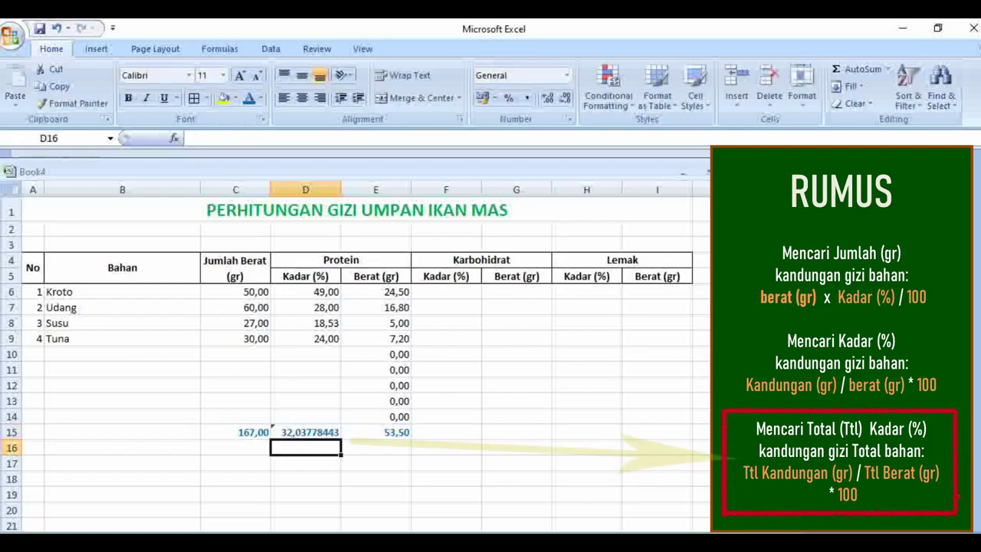
Format the table body A6:I15 as numbers with two decimal places, leaving the row numbers in A6:A15 without decimals.
drag(33, 292, 658, 432)
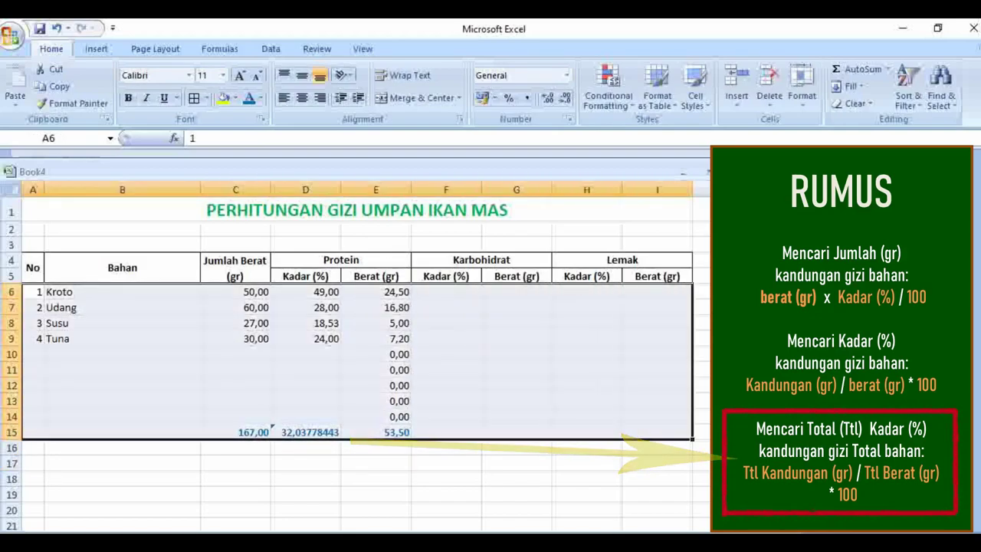
right_click(352, 375)
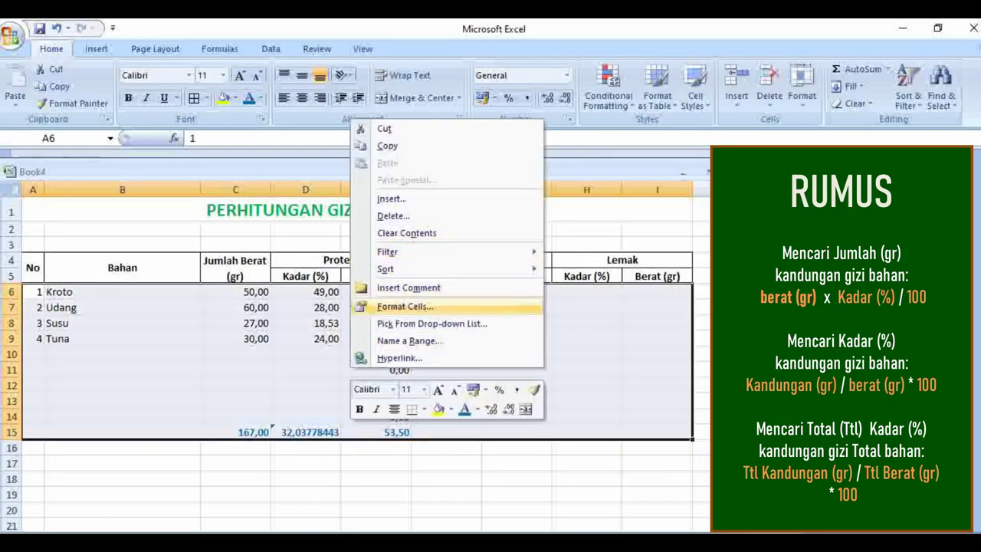
click(405, 306)
click(256, 201)
click(348, 244)
double_click(443, 223)
click(522, 465)
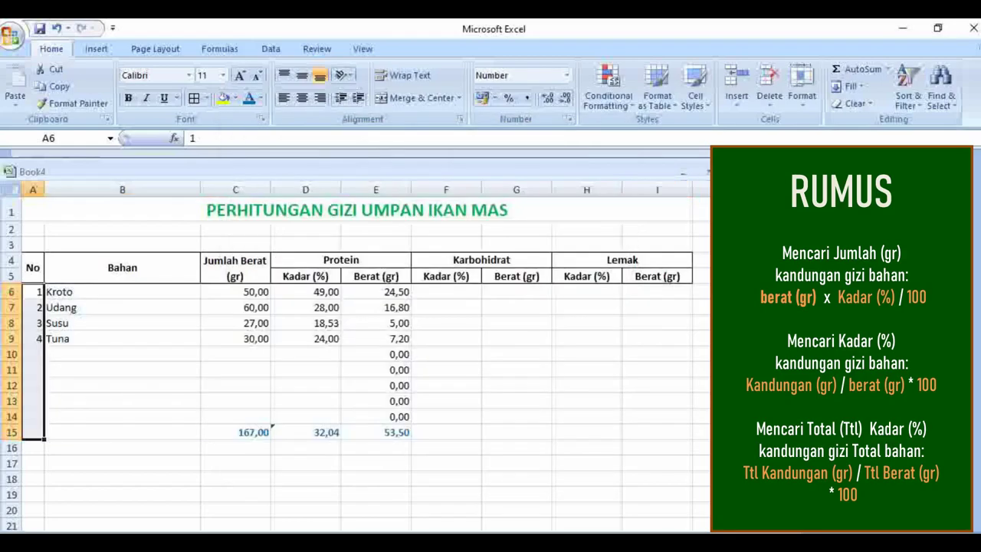
click(235, 323)
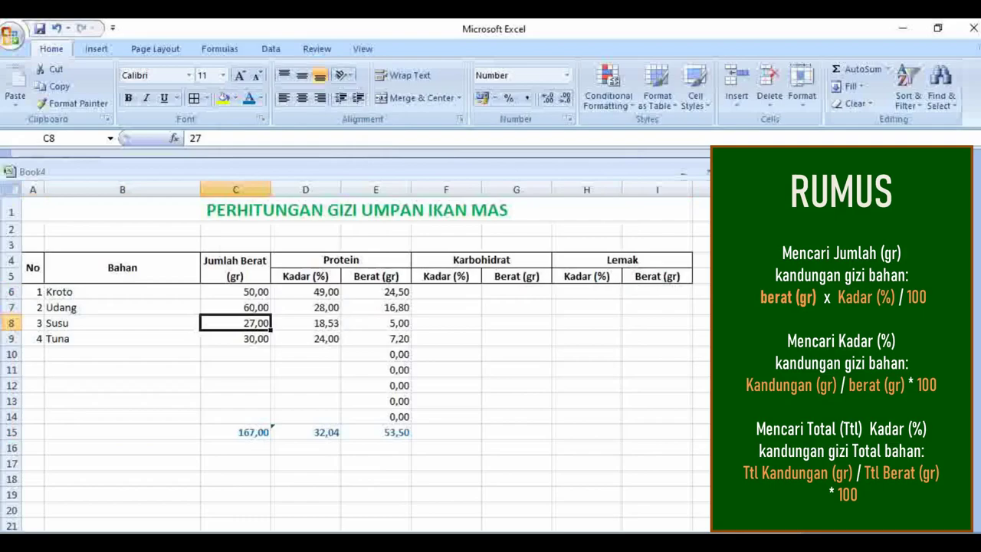
Set the total protein percentage in D15 to font size 12 with a green font color.
click(276, 431)
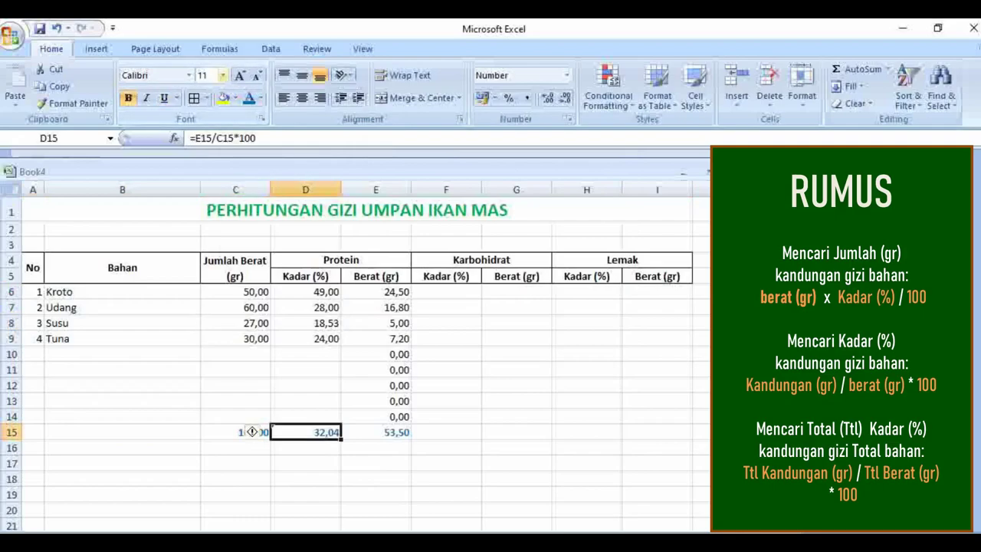
click(223, 75)
click(204, 145)
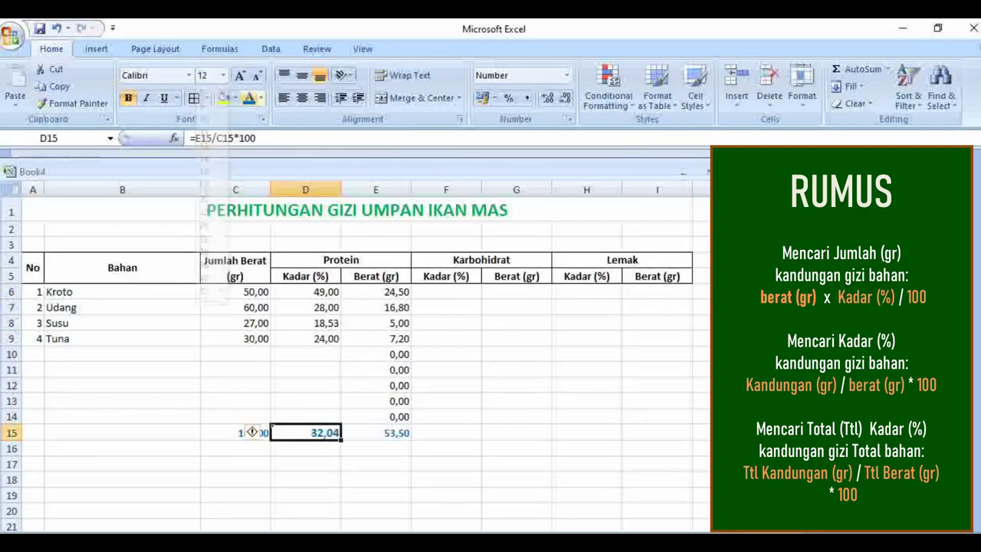
click(261, 98)
click(314, 234)
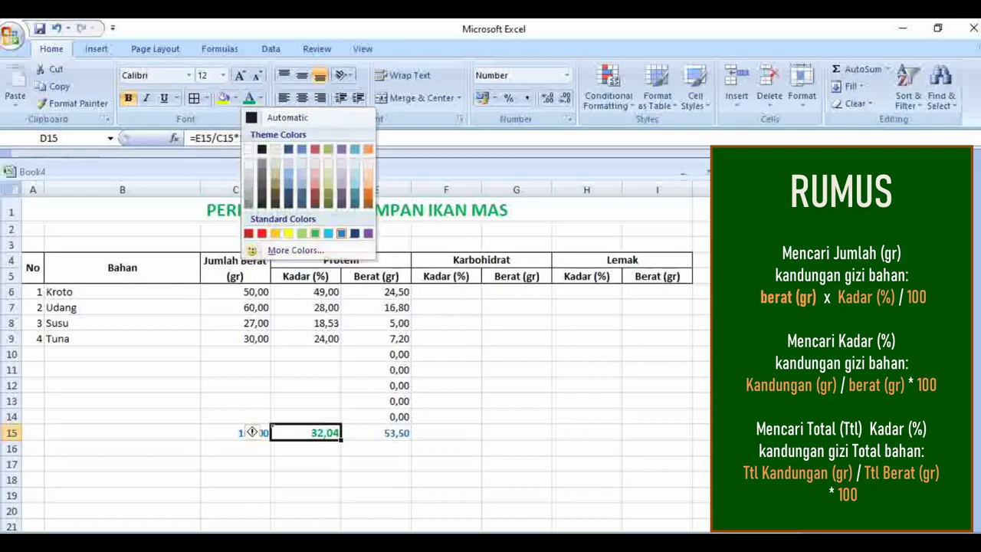
click(305, 384)
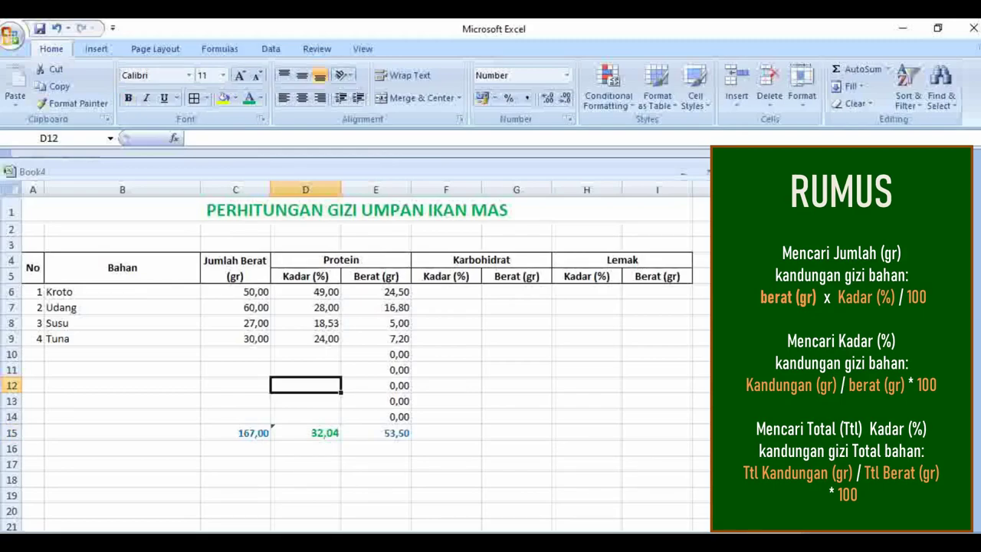
Add ingredient number 5, Putih telur, in row 10.
click(33, 338)
click(33, 354)
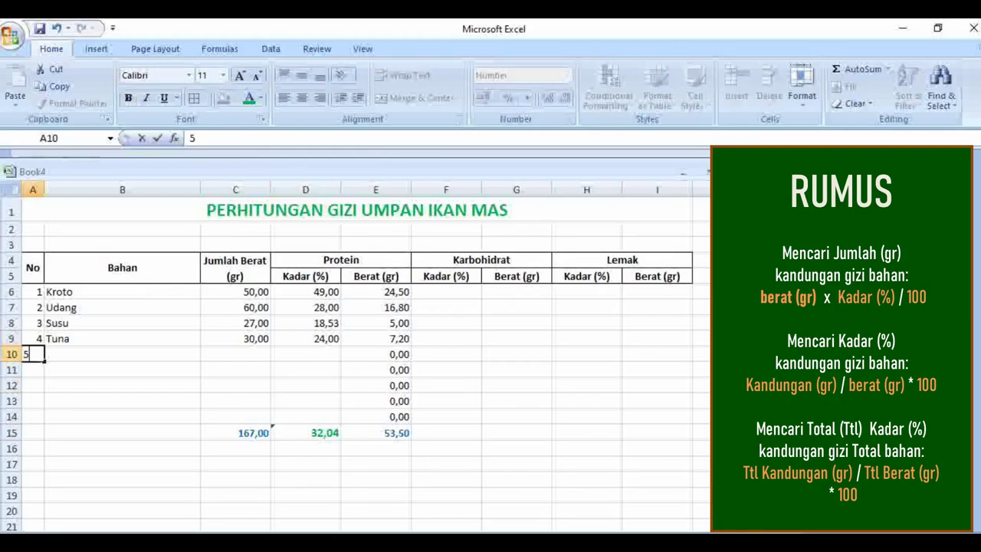
text(5)
key(Tab)
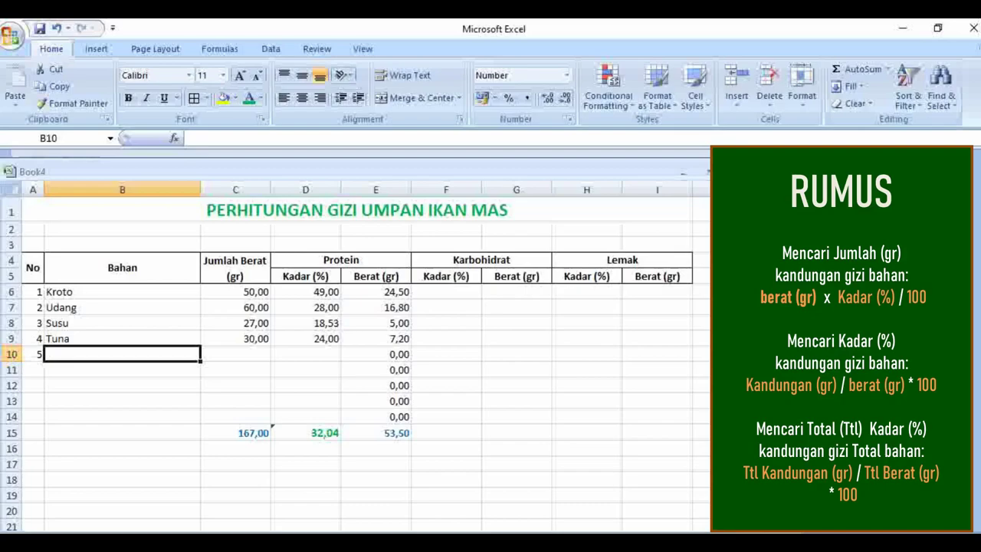
text(Putih telur)
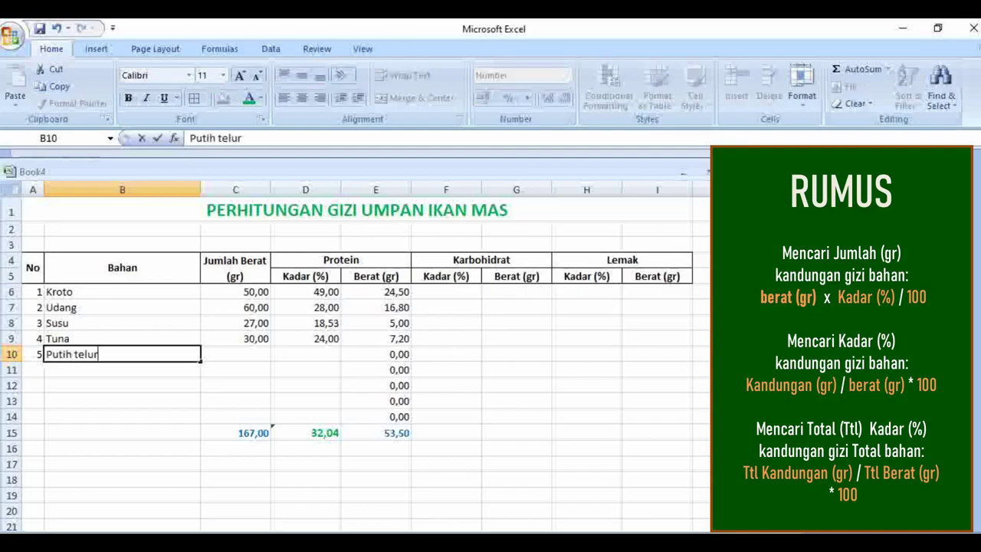
key(Tab)
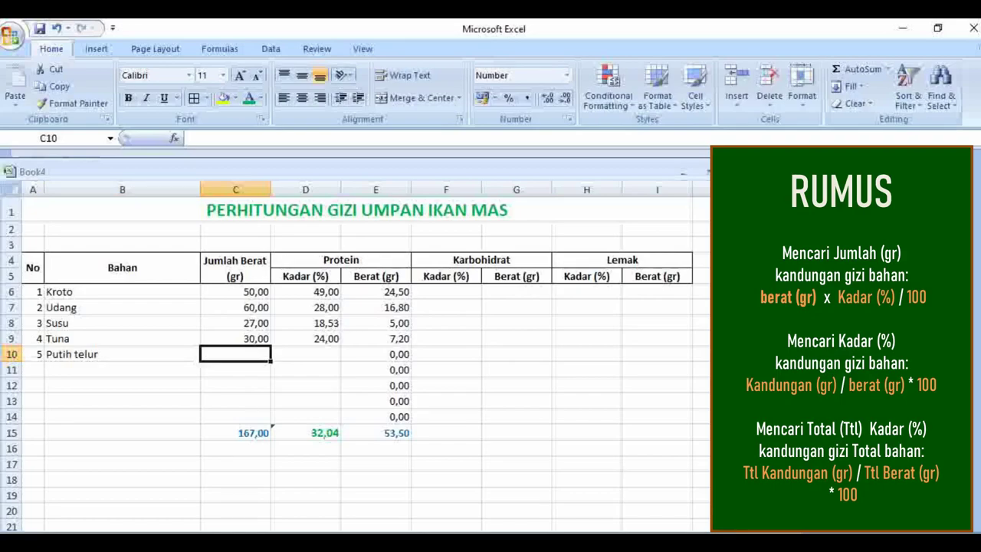
Enter a weight of 52 and a protein percentage of 7 for Putih telur in C10:D10.
text(44)
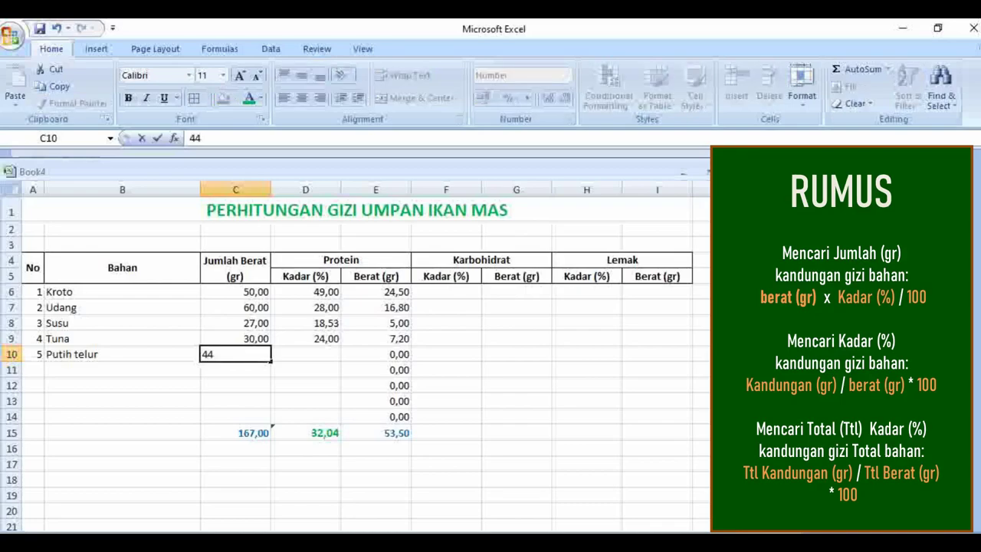
key(BackSpace)
key(BackSpace)
text(52)
key(Tab)
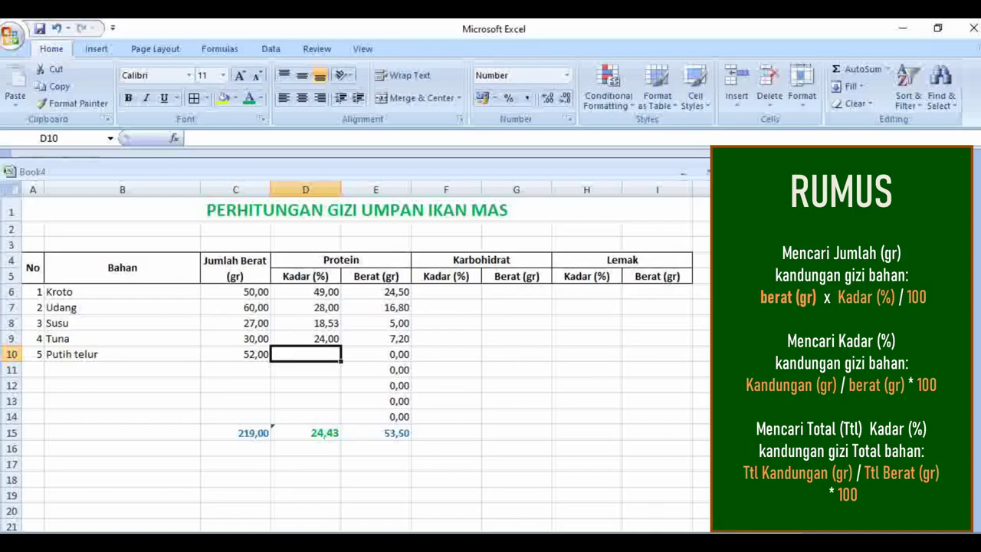
text(7)
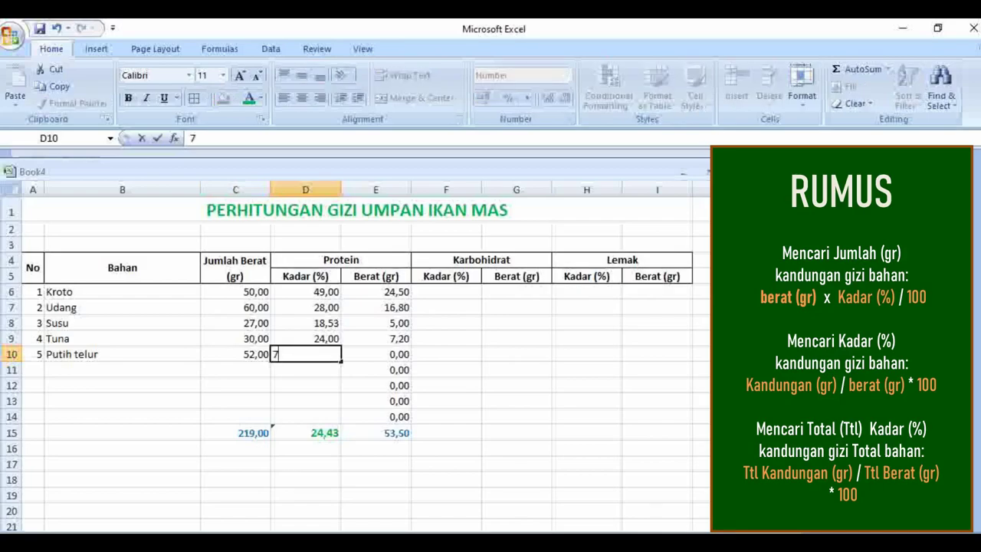
key(Tab)
Check how the totals in row 15 respond to the new ingredient.
key(Down)
key(Down)
key(Down)
key(Down)
key(Down)
key(Left)
key(Left)
Change the weight of Putih telur in C10 to 26.
key(Up)
key(Up)
key(Up)
key(Up)
key(Up)
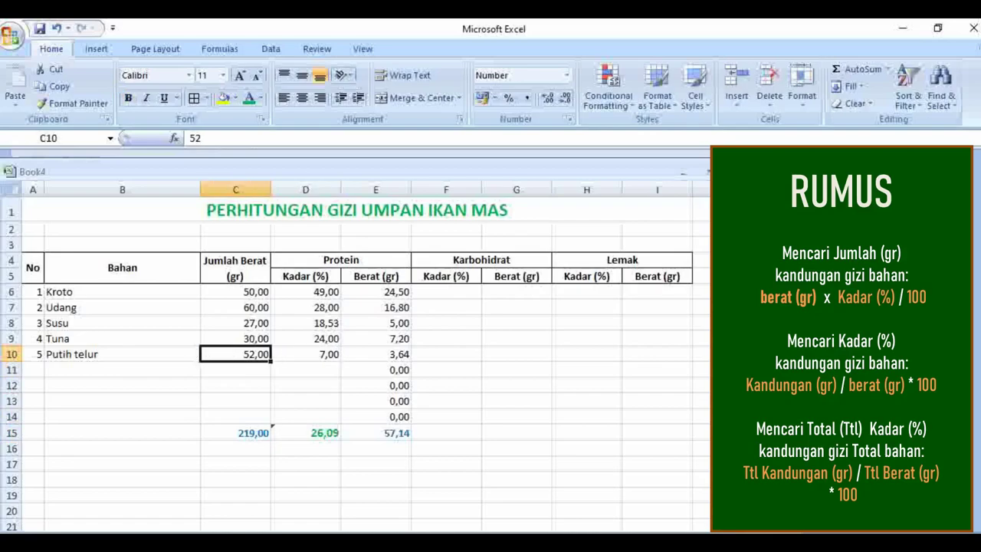
text(26)
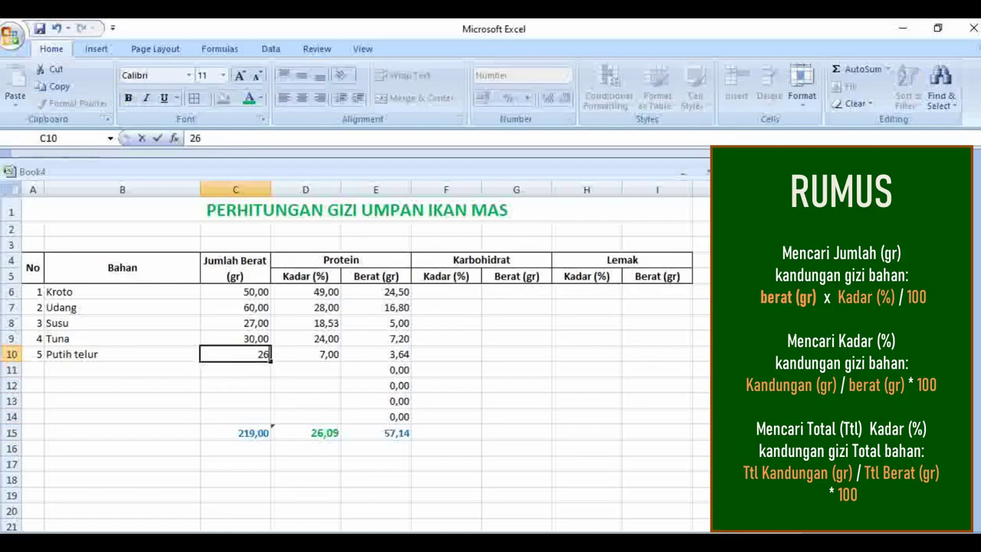
key(Right)
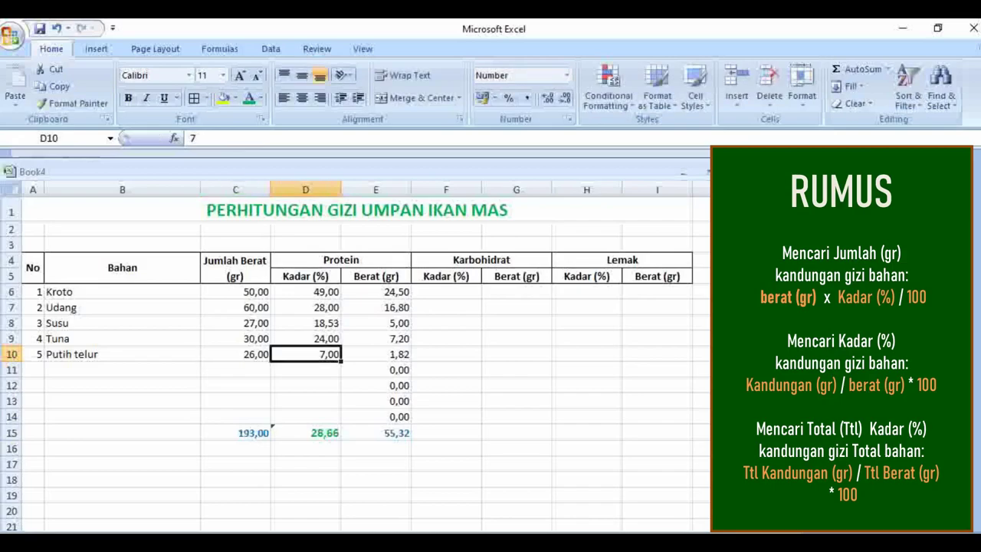
Review the recalculated total weight, protein percentage and protein weight in C15:E15.
key(Down)
key(Down)
key(Down)
key(Down)
key(Down)
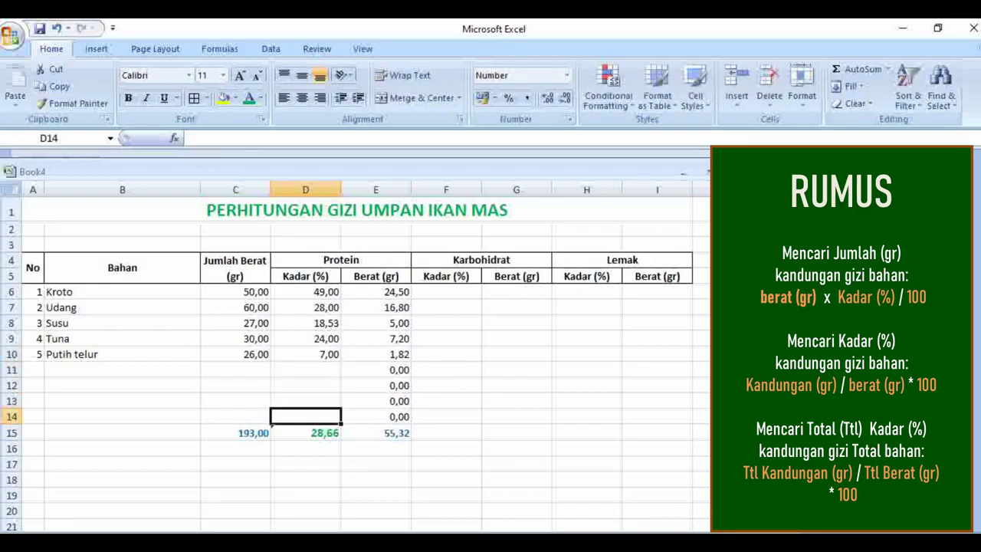
key(Right)
key(Left)
key(Left)
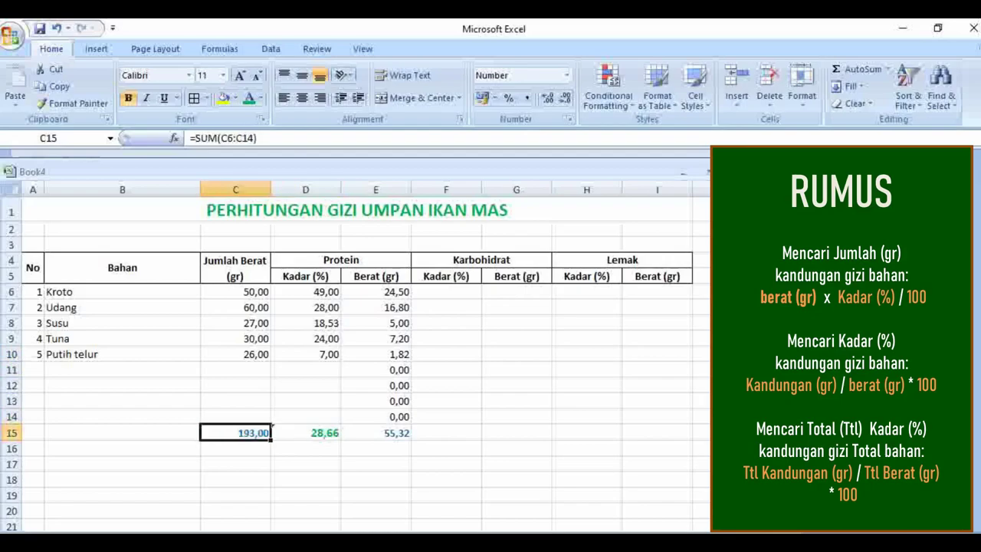
key(Right)
key(Right)
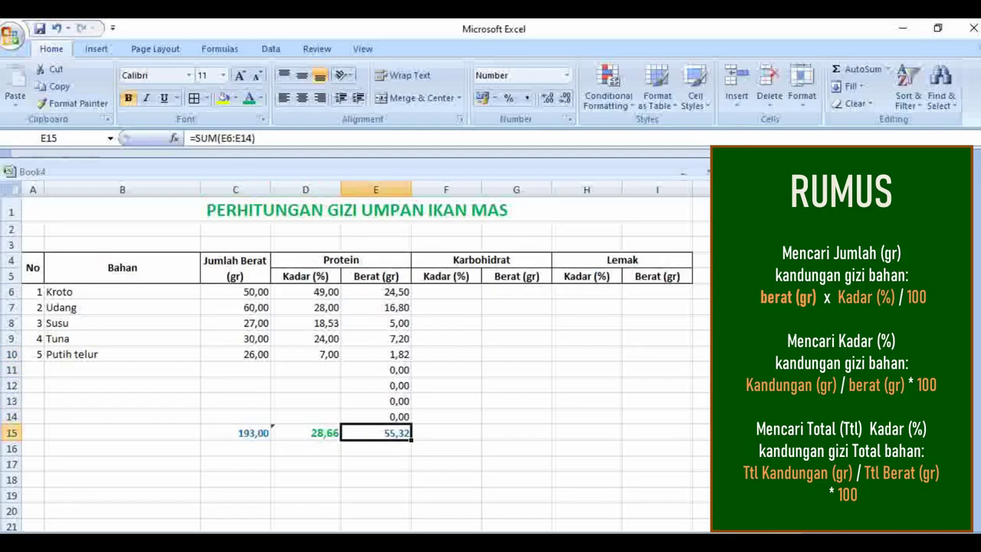
click(517, 292)
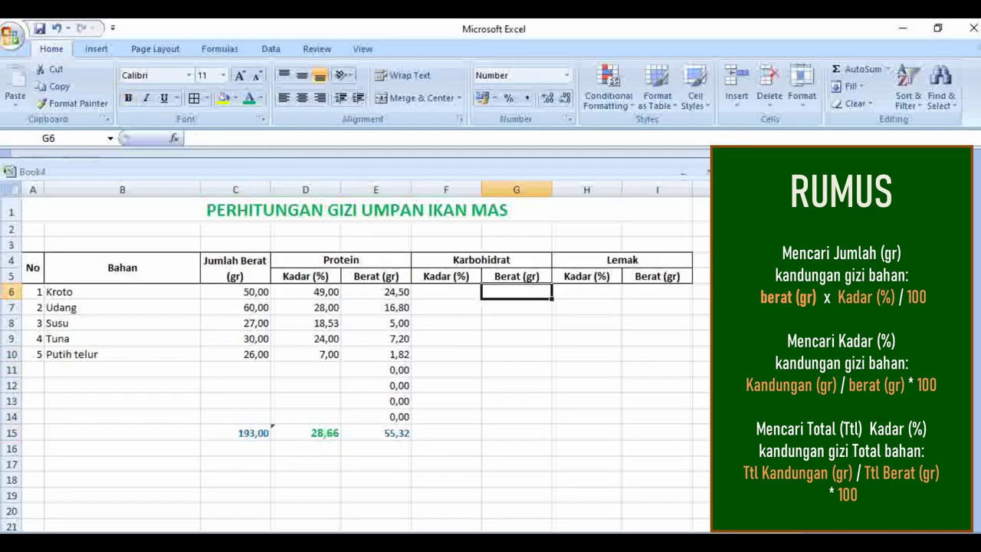
text(=)
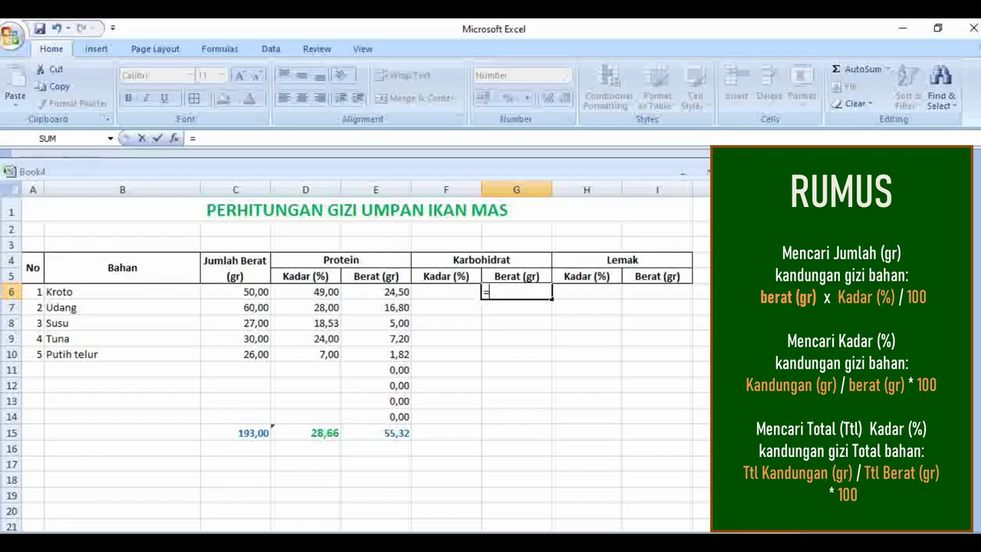
key(Left)
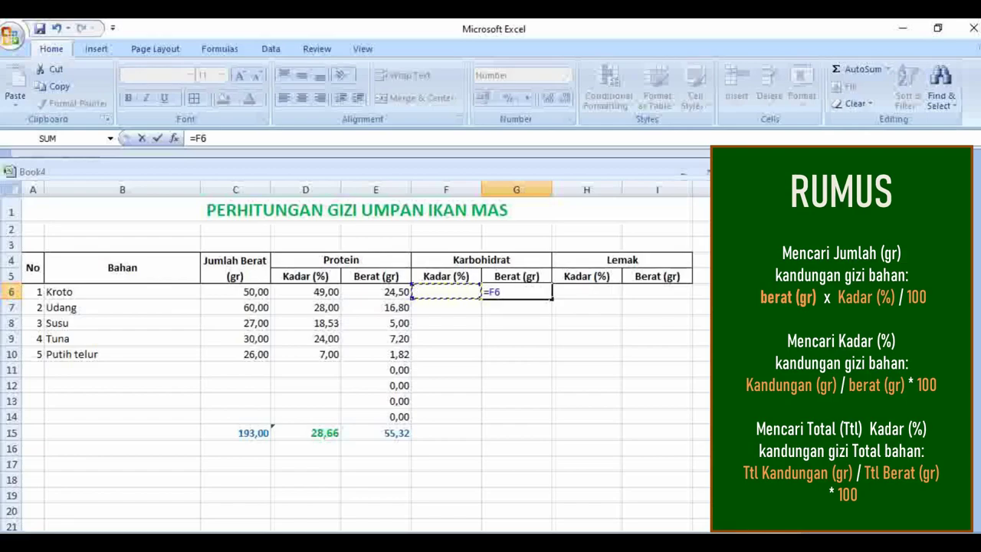
key(Escape)
key(Left)
key(Left)
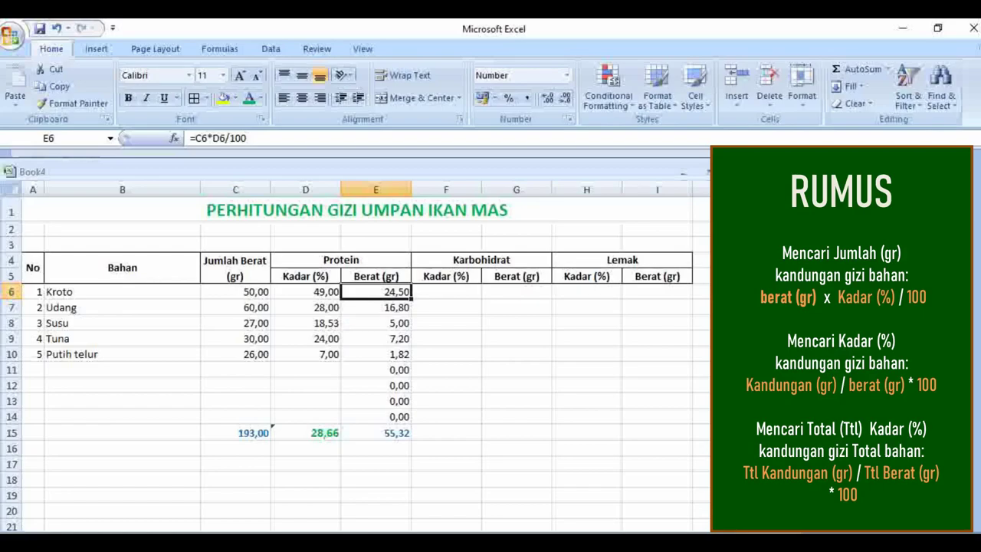
Calculate Kroto's carbohydrate weight in G6 with the formula =C6*F6/100.
click(517, 292)
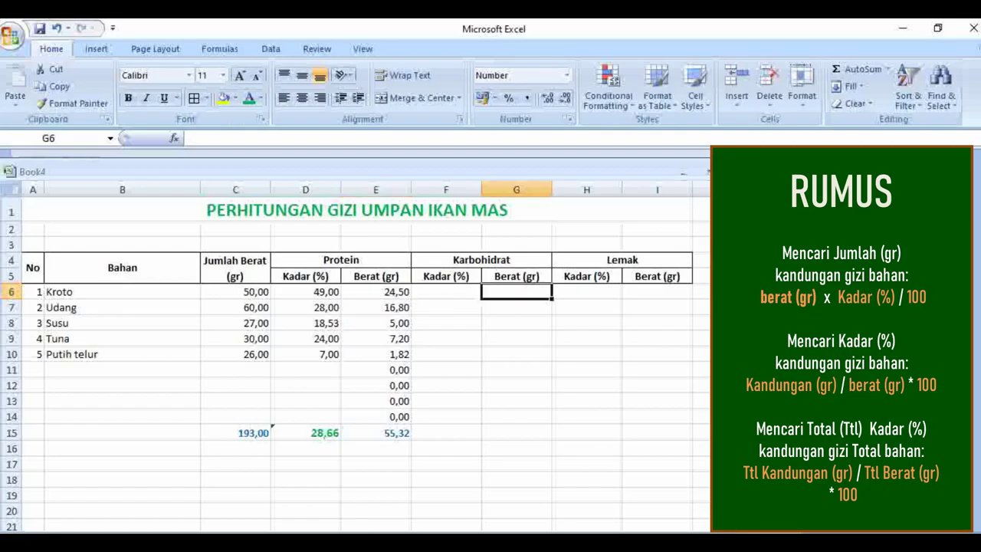
text(=)
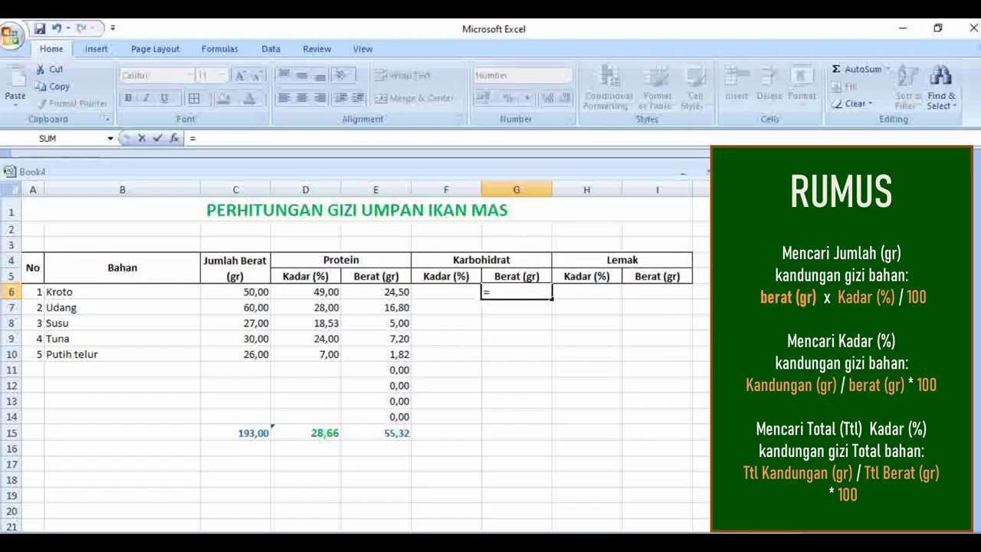
click(235, 292)
text(*)
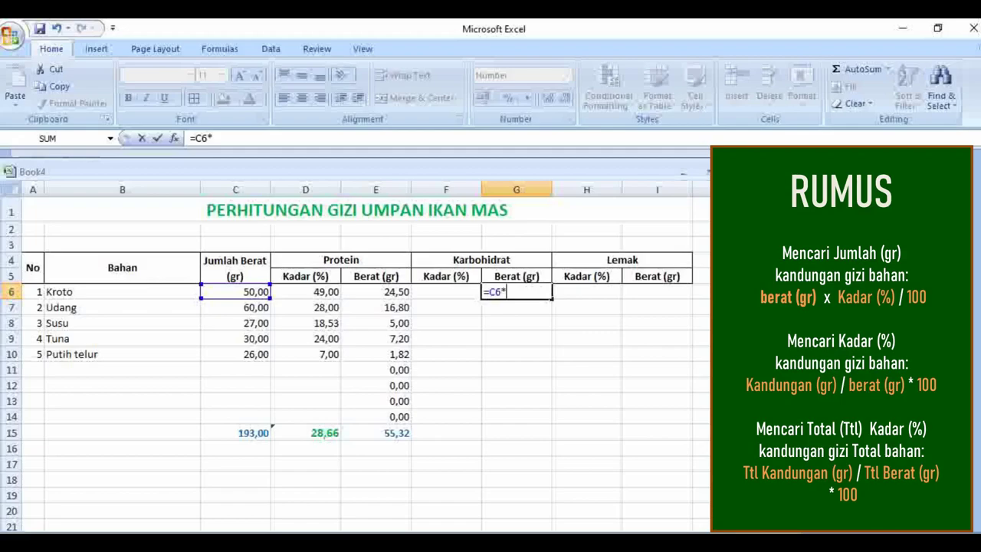
click(446, 292)
text(/100)
key(Return)
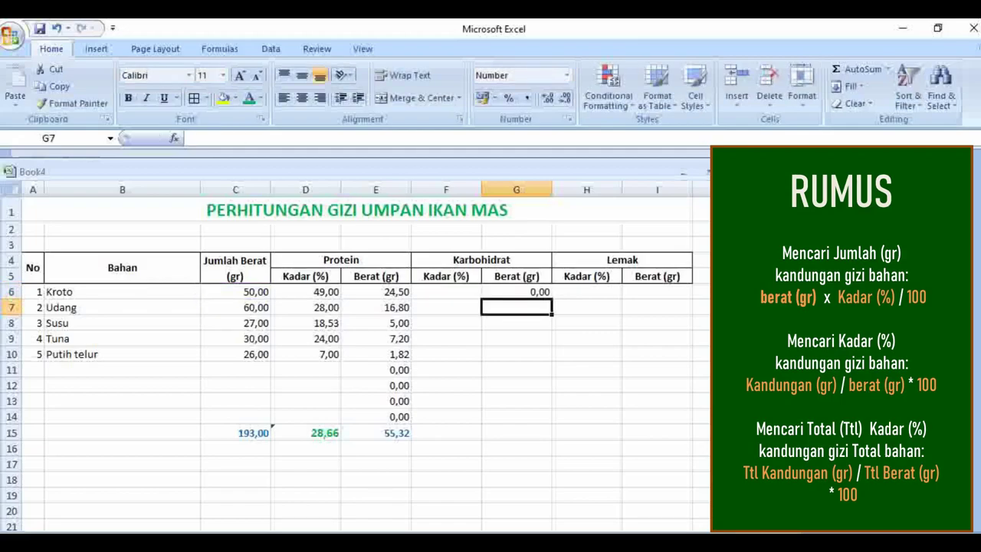
Copy the carbohydrate weight formula from G6 down through G15.
click(517, 292)
click(587, 308)
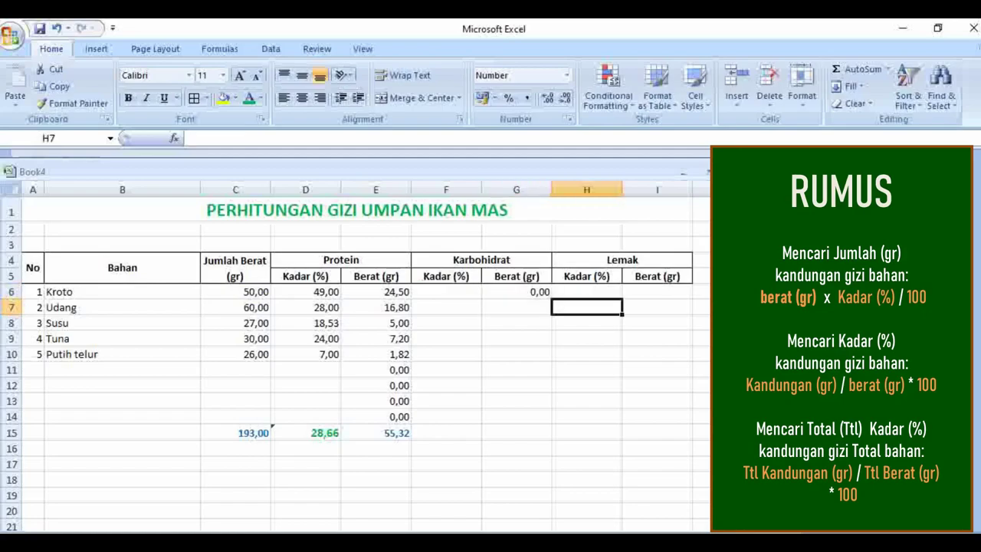
key(Left)
key(Up)
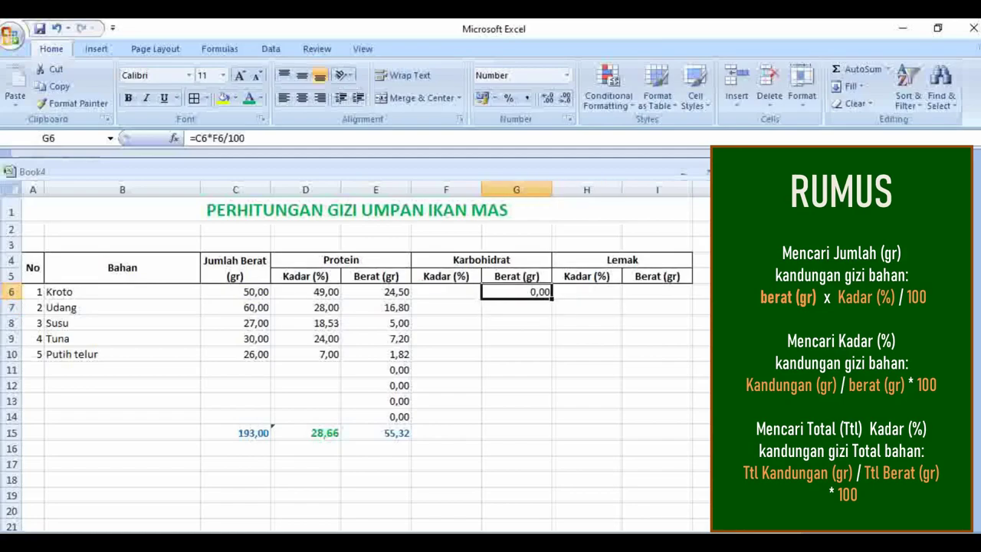
drag(551, 298, 551, 423)
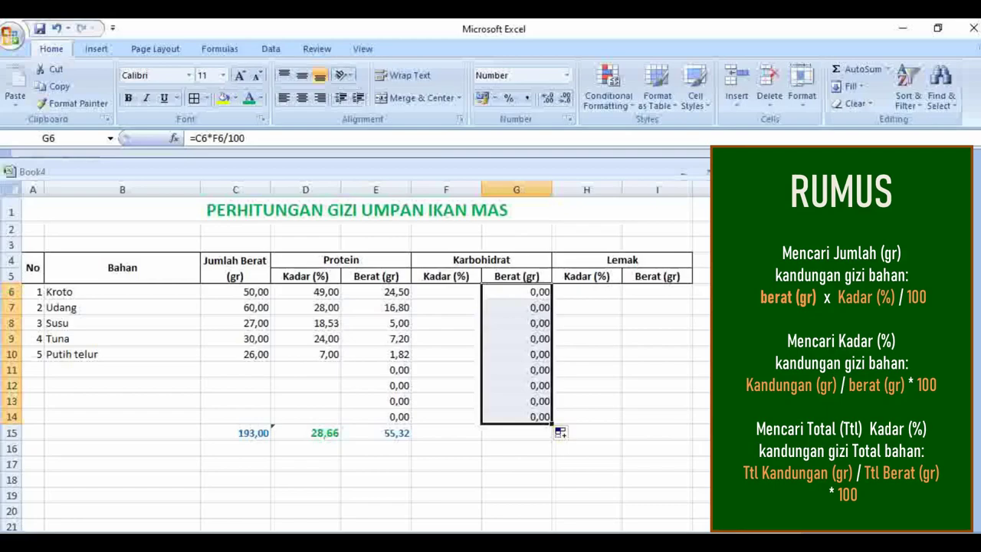
click(517, 292)
drag(516, 291, 516, 434)
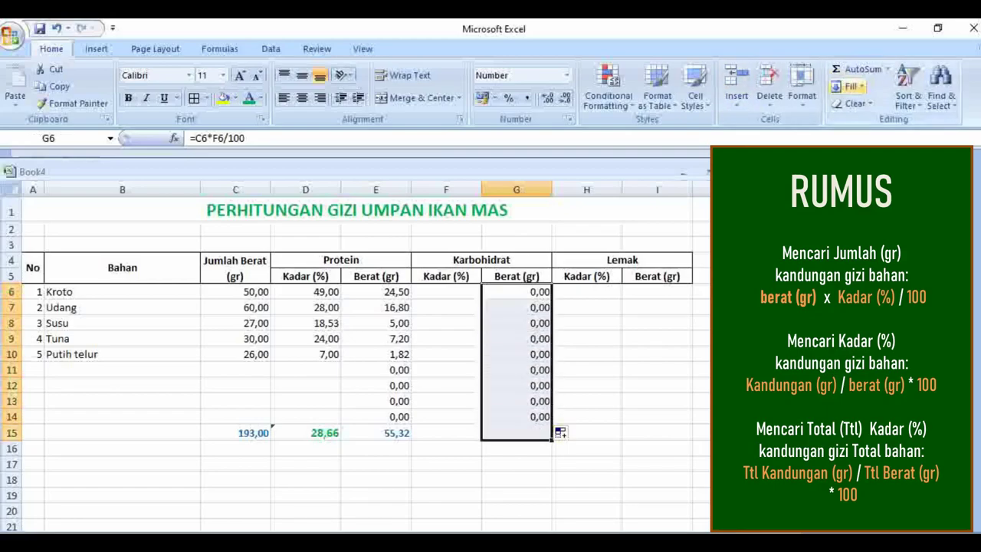
Calculate Kroto's fat weight in I6 with the formula =C6*H6/100 and copy it down through I14.
click(658, 292)
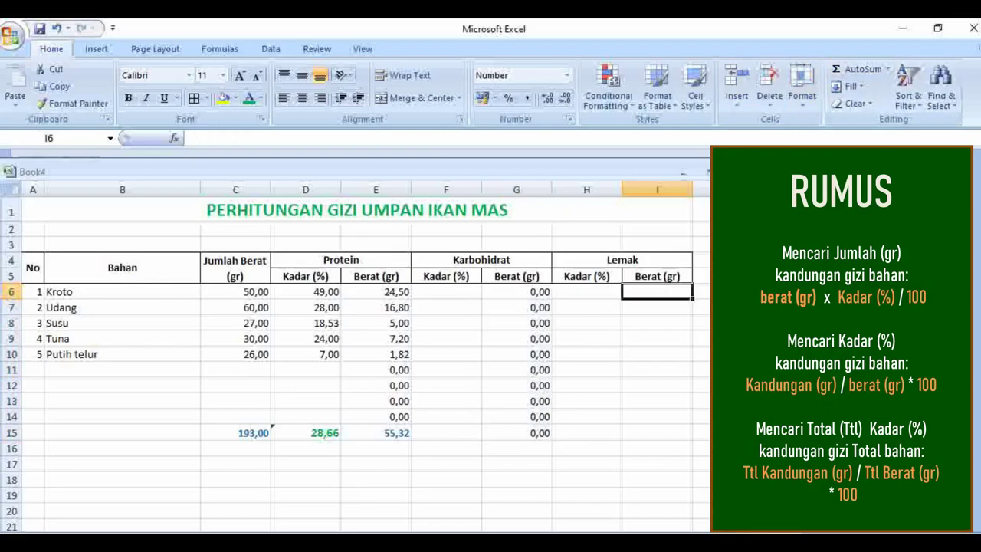
text(=)
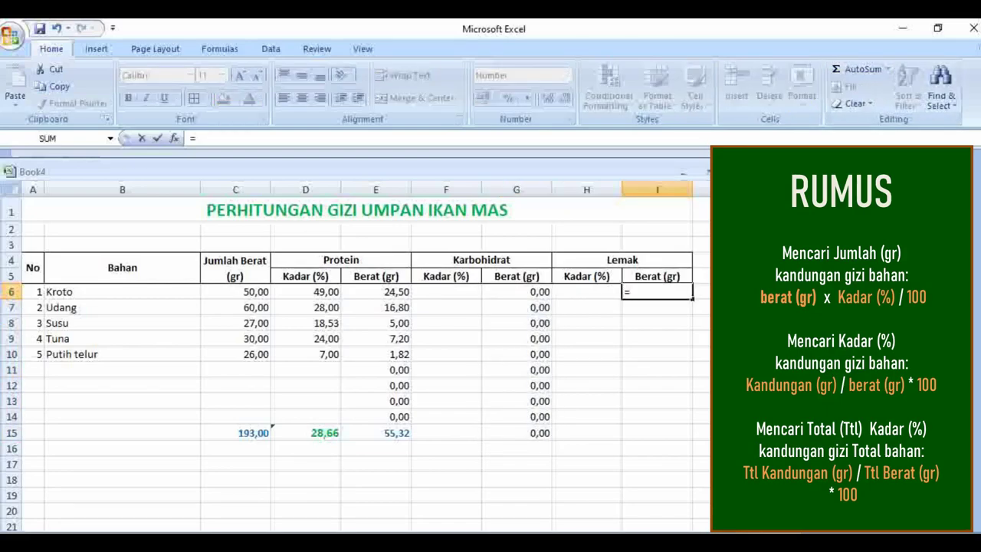
click(236, 292)
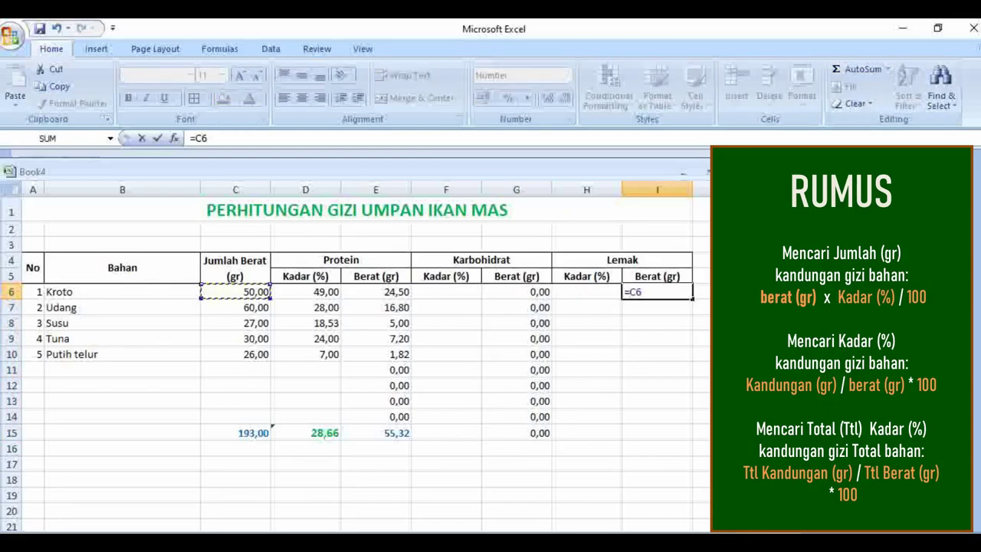
text(*)
click(587, 292)
text(/100)
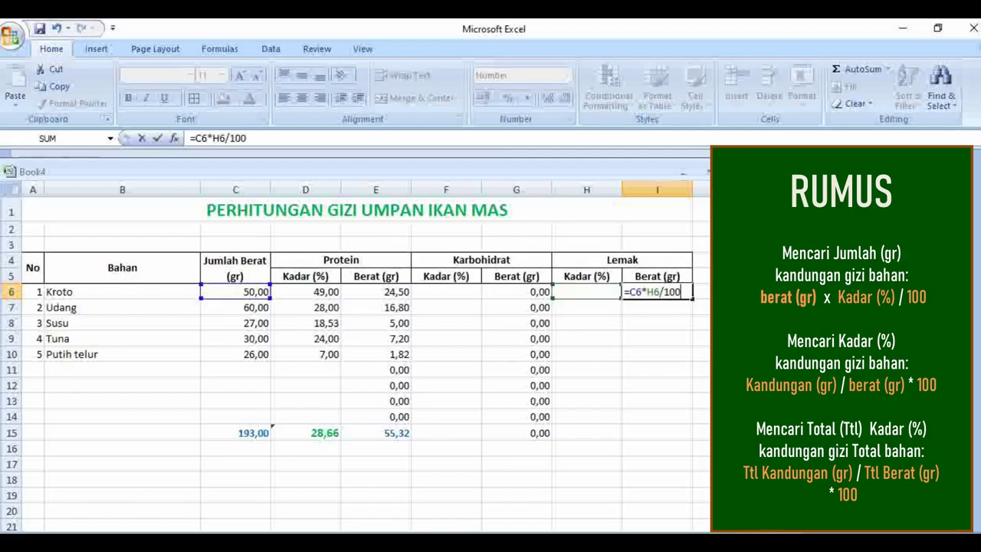
key(Return)
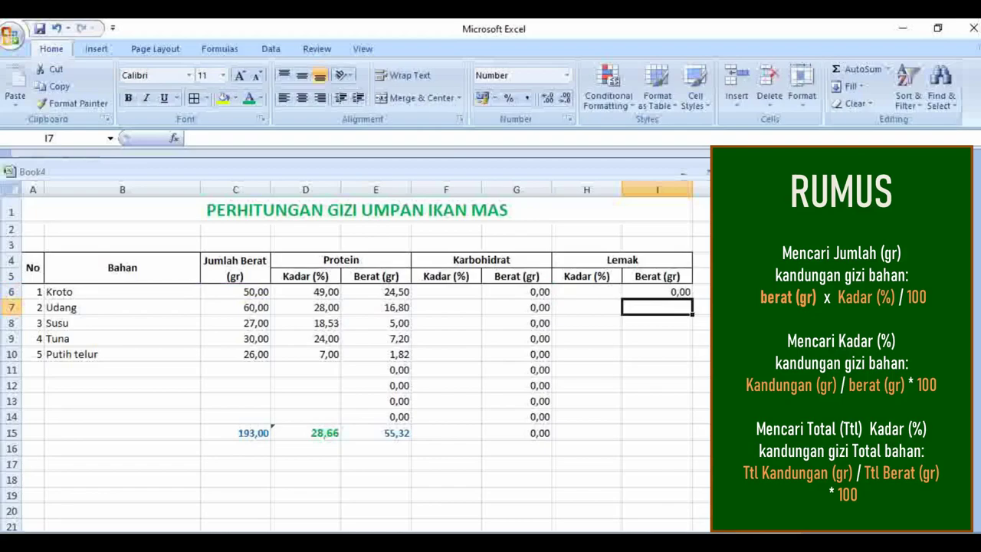
click(656, 292)
drag(693, 298, 692, 422)
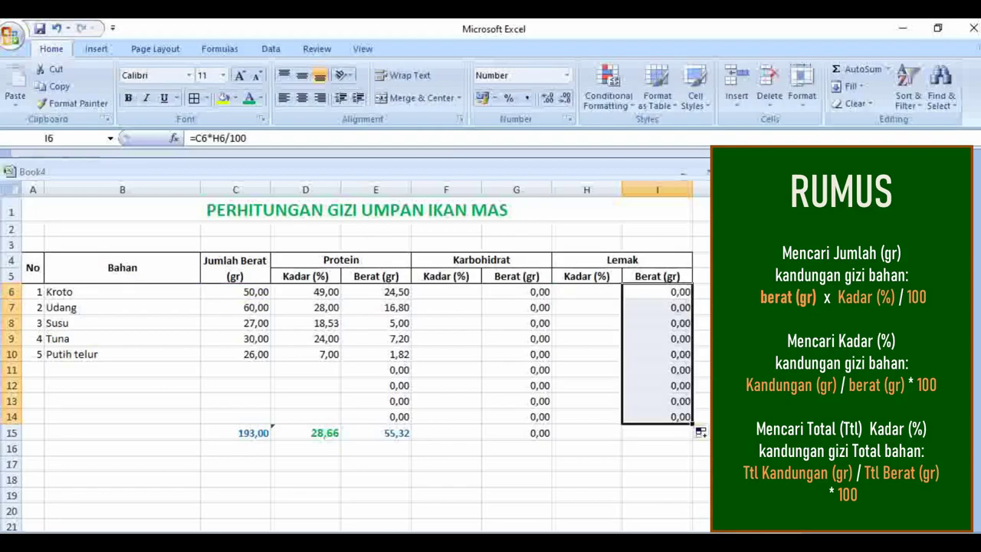
Total the fat weights of I6:I14 in I15 with AutoSum and make the total cells F15:I15 bold.
drag(657, 292, 657, 433)
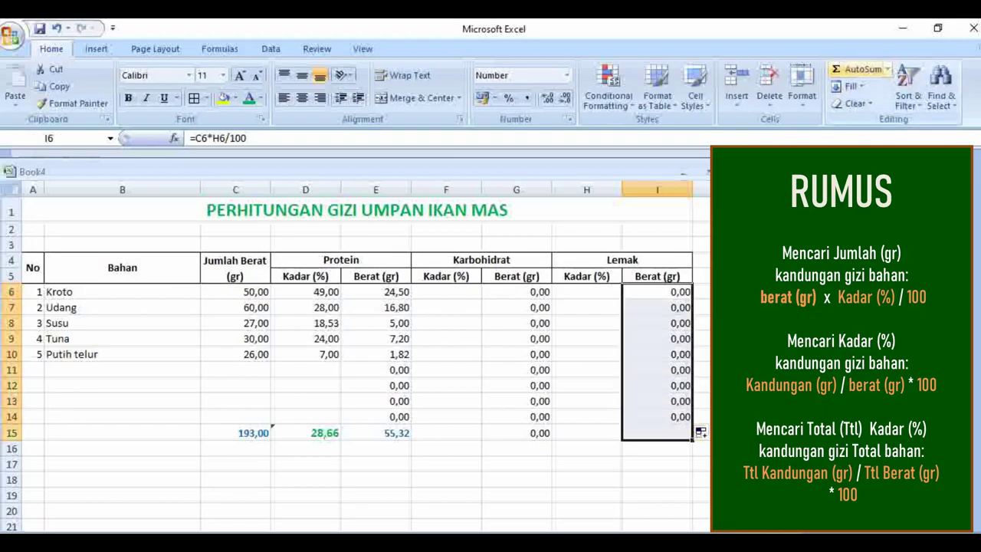
click(862, 69)
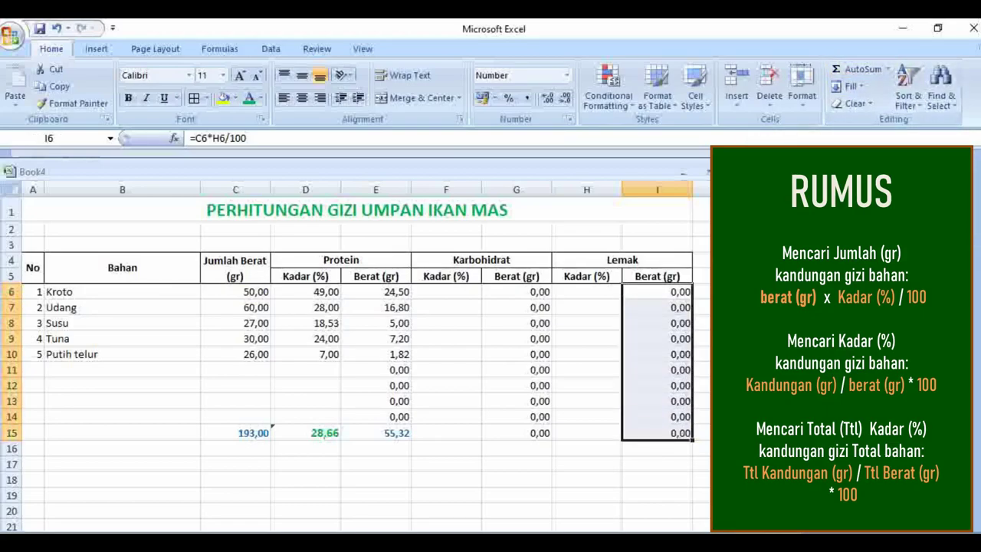
click(446, 433)
drag(446, 432, 656, 432)
click(128, 98)
Color the total carbohydrate weight in G15 and the total fat weight in I15 with the standard blue font color.
click(516, 433)
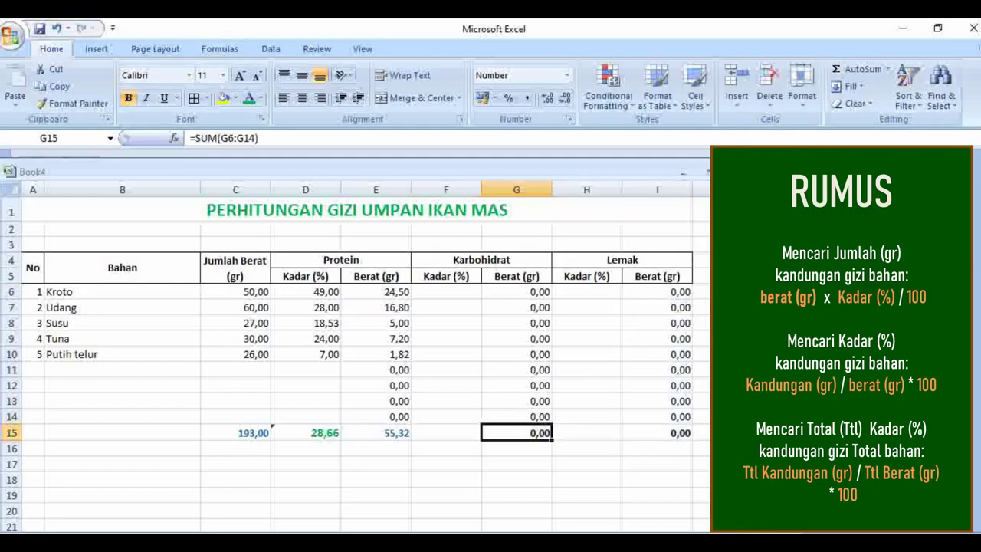
click(261, 98)
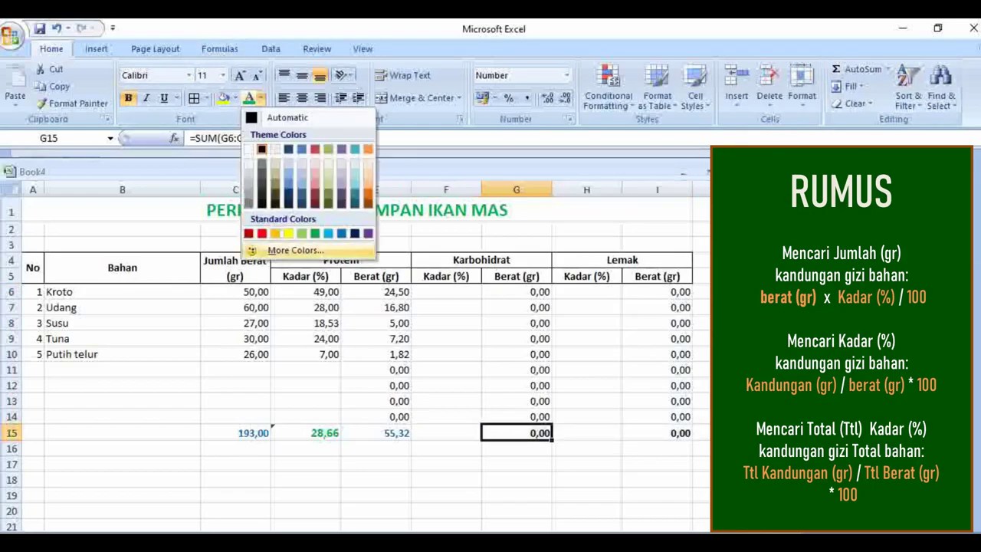
click(341, 233)
click(657, 433)
click(249, 98)
Apply the standard green font color to the total percentage cells H15 and F15.
click(587, 433)
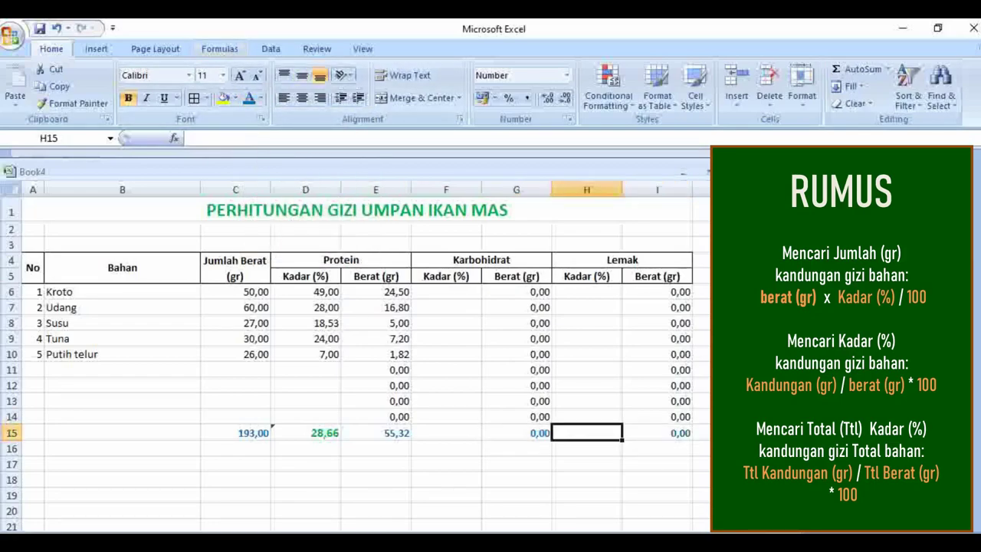
click(261, 99)
click(315, 233)
click(446, 434)
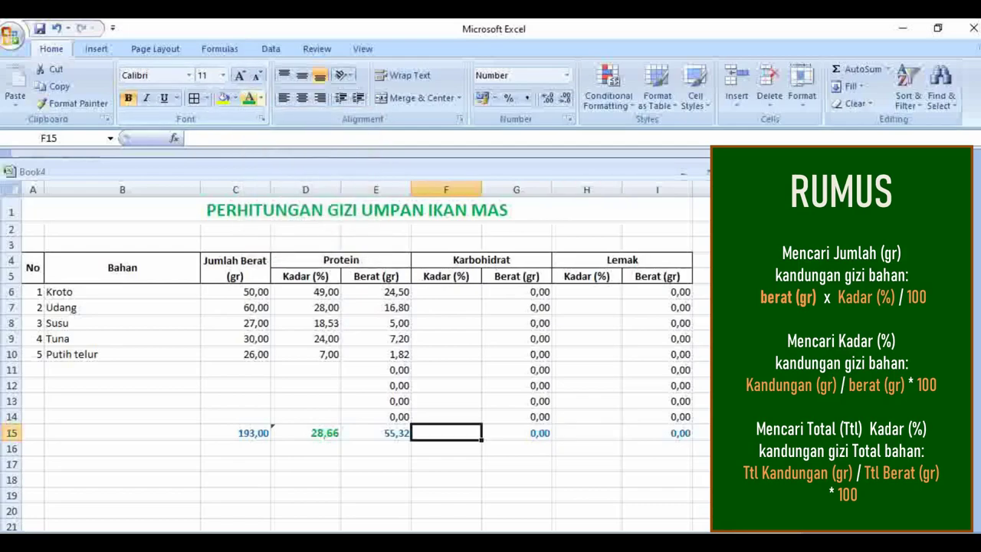
click(517, 386)
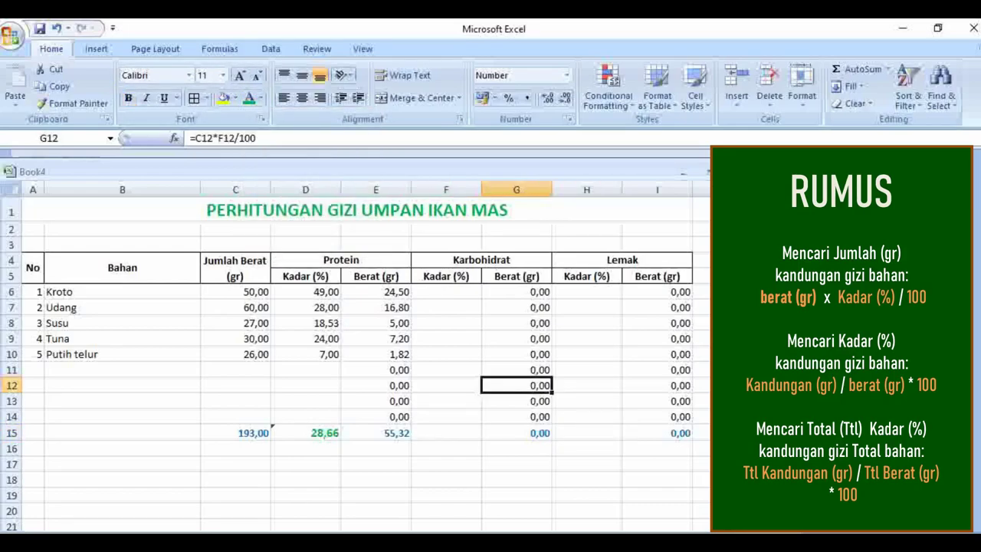
Enter 1,5 as Kroto's carbohydrate percentage in F6.
click(447, 292)
text(1,5)
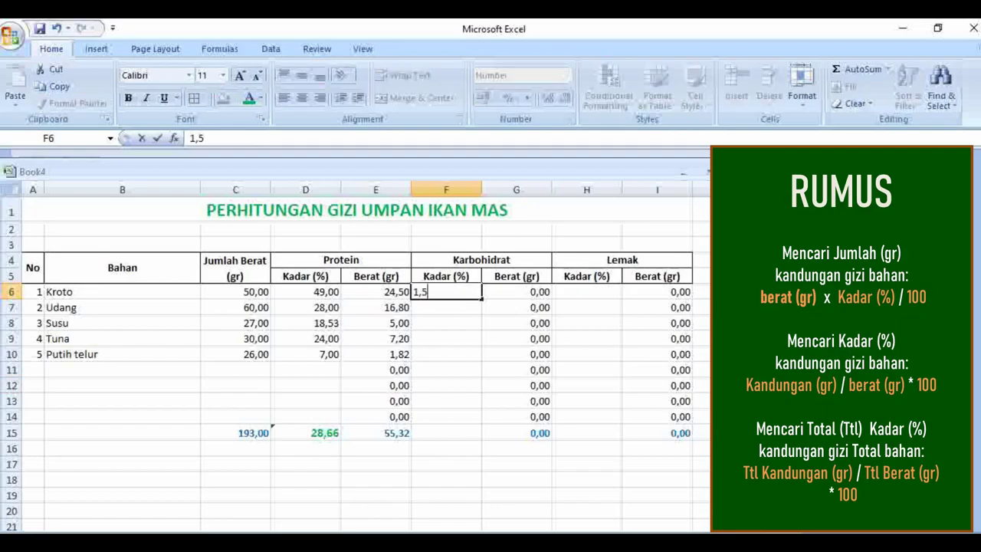
key(Tab)
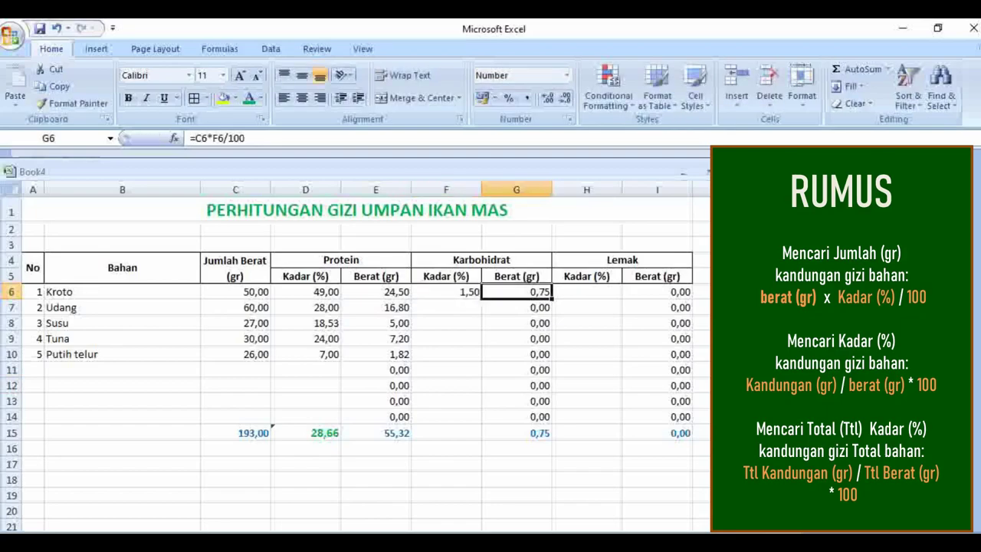
Calculate the total carbohydrate percentage in F15 with the formula =G15/C15*100.
click(446, 433)
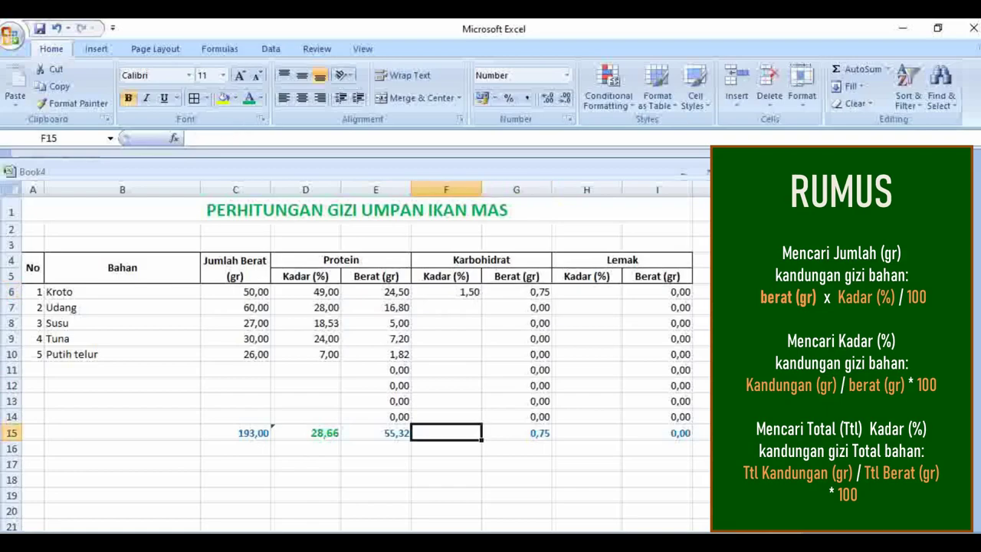
text(=)
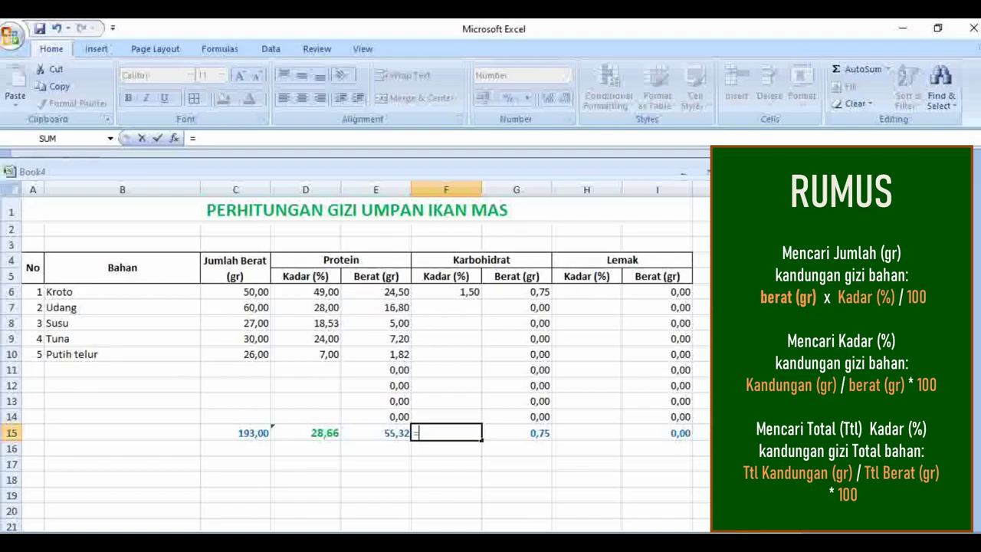
click(517, 433)
text(/)
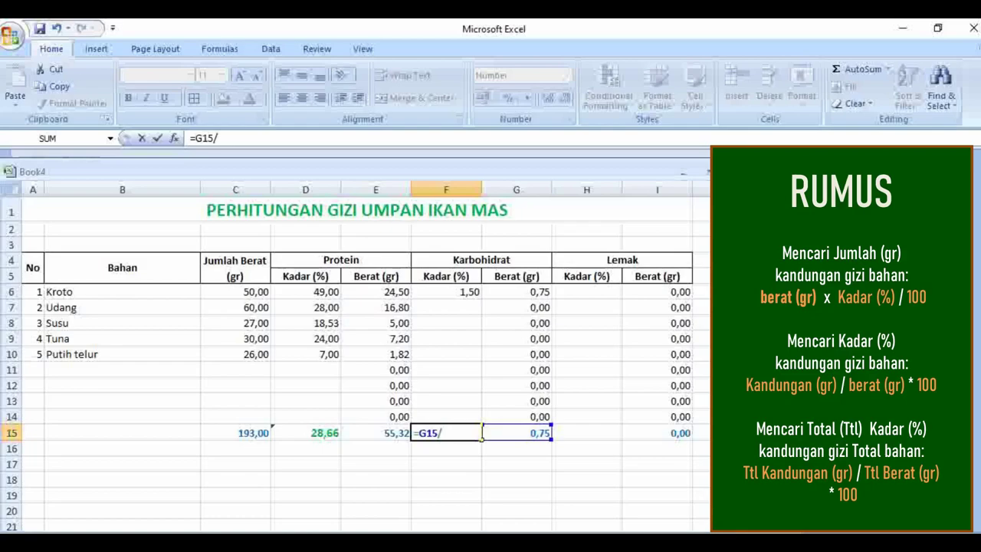
click(236, 433)
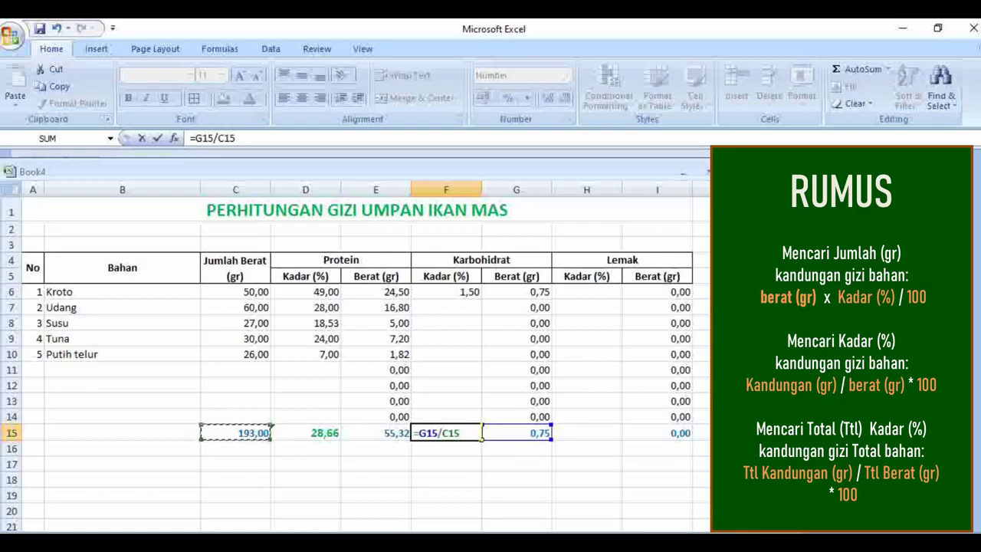
text(*100)
key(Return)
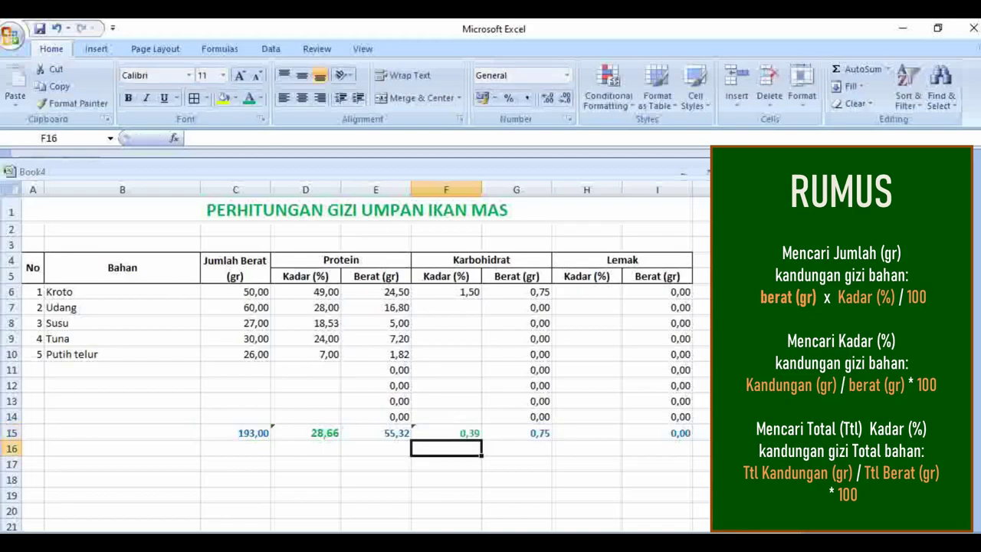
Calculate the total fat percentage in H15 with the formula =I15/C15*100.
click(446, 433)
click(587, 433)
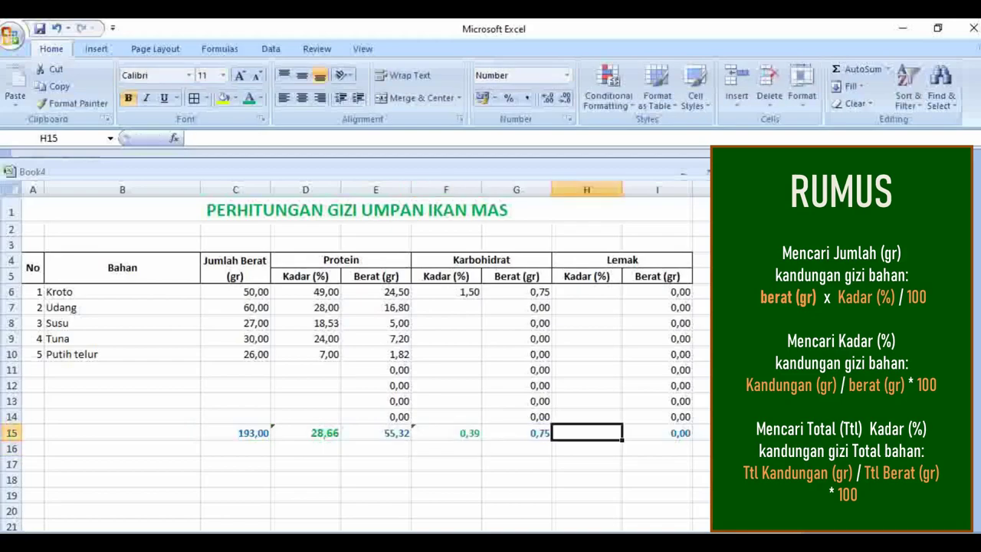
text(=)
key(Right)
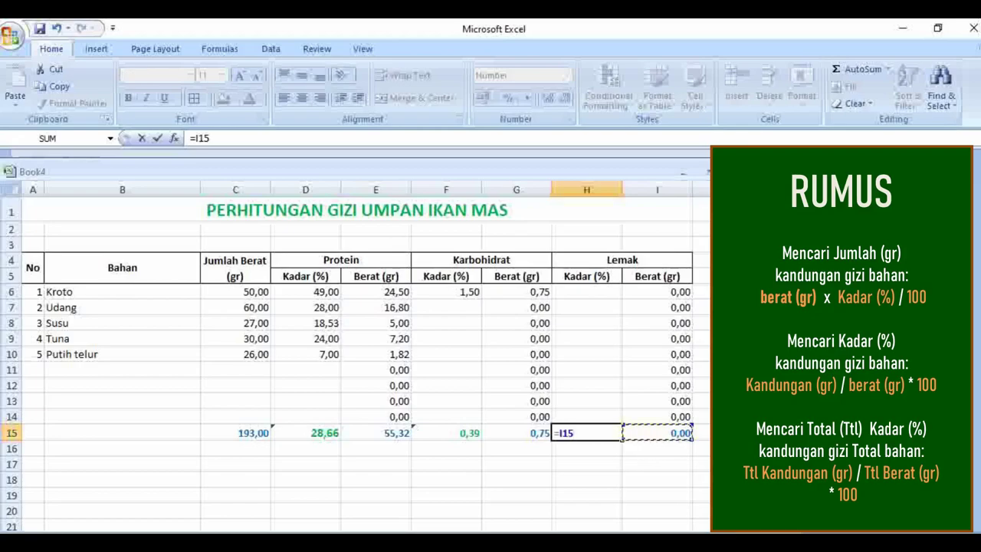
text(/)
key(Left)
key(Left)
key(Left)
key(Left)
key(Left)
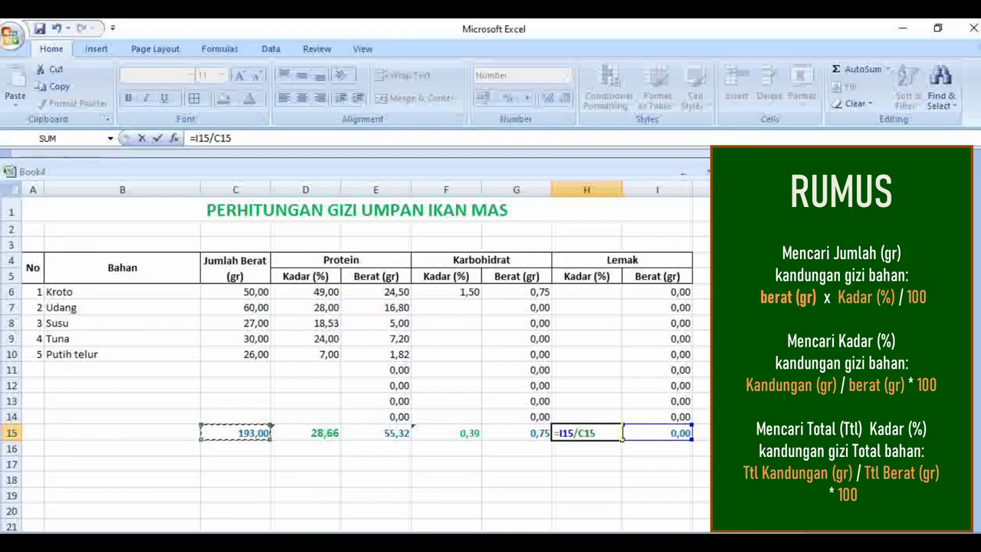
text(*100)
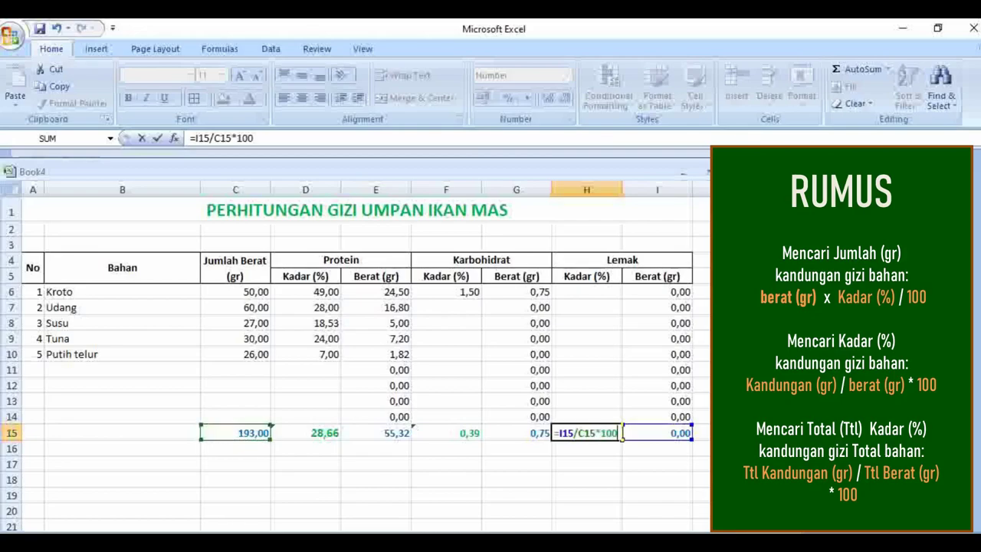
key(Return)
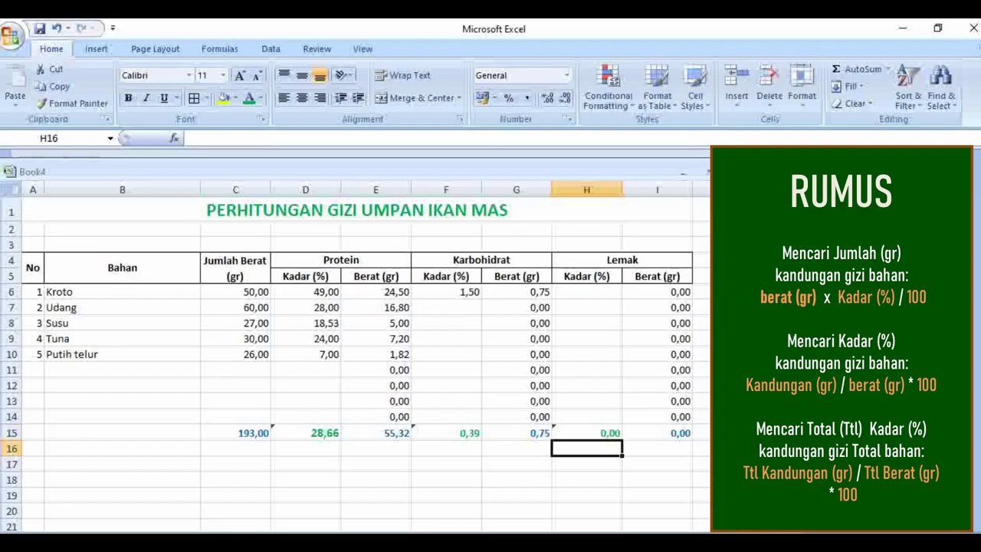
Enter 0,9 as Kroto's fat percentage in H6.
click(587, 292)
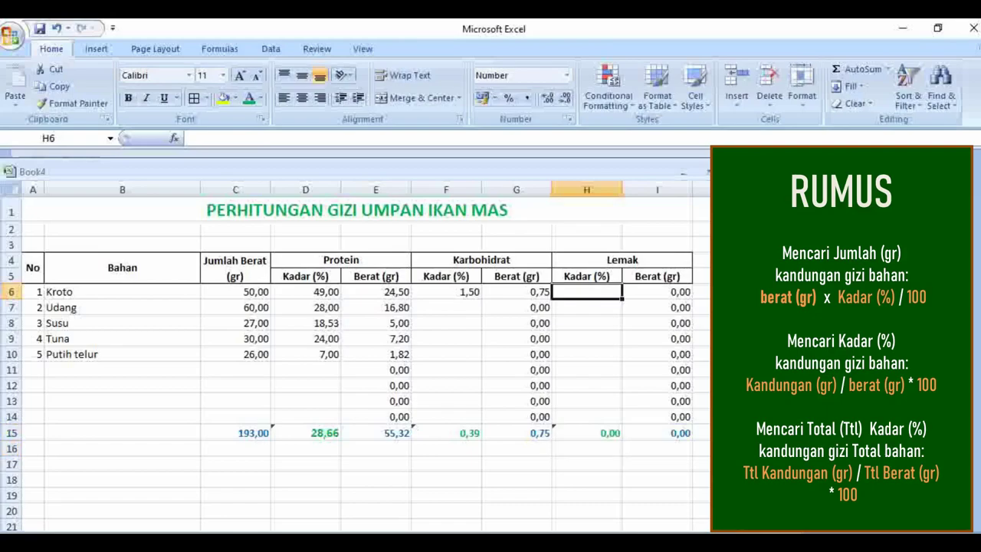
text(0,9)
key(Tab)
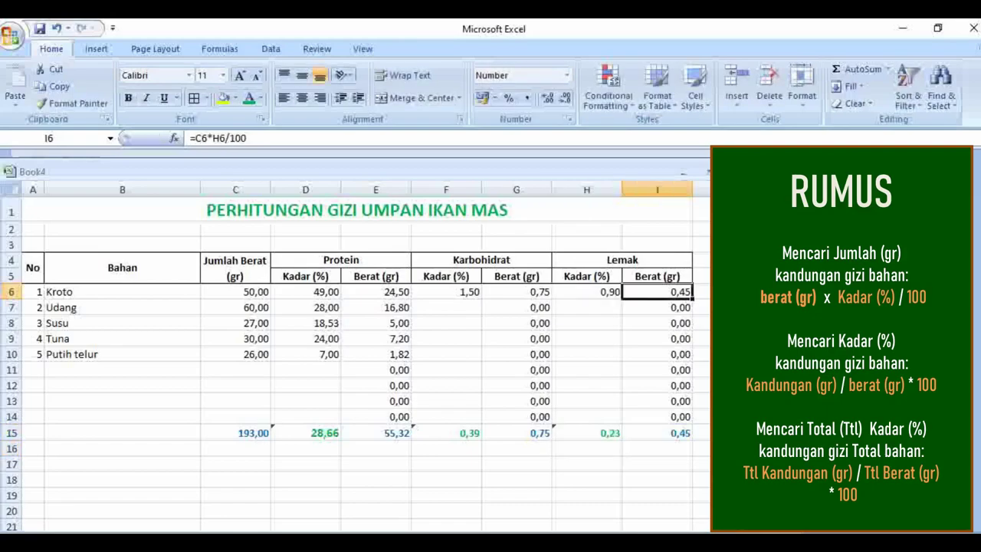